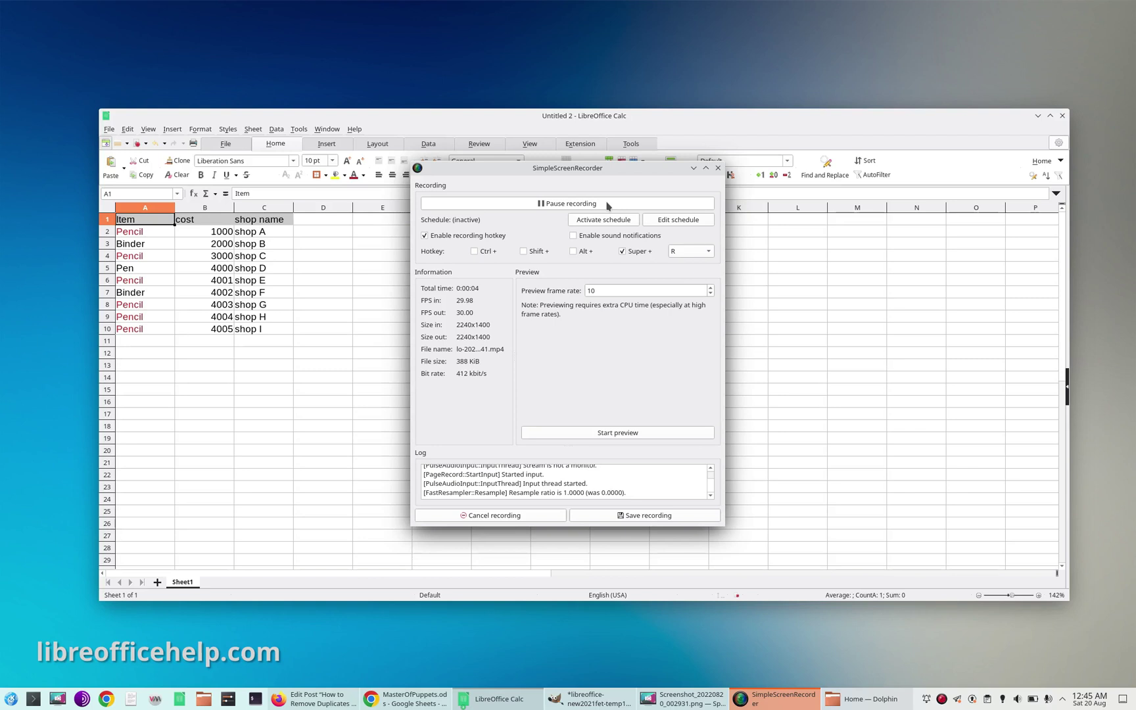
- Minimize the SimpleScreenRecorder window to reveal the Calc item table
{"action": "left_click", "coordinate": [694, 169]}
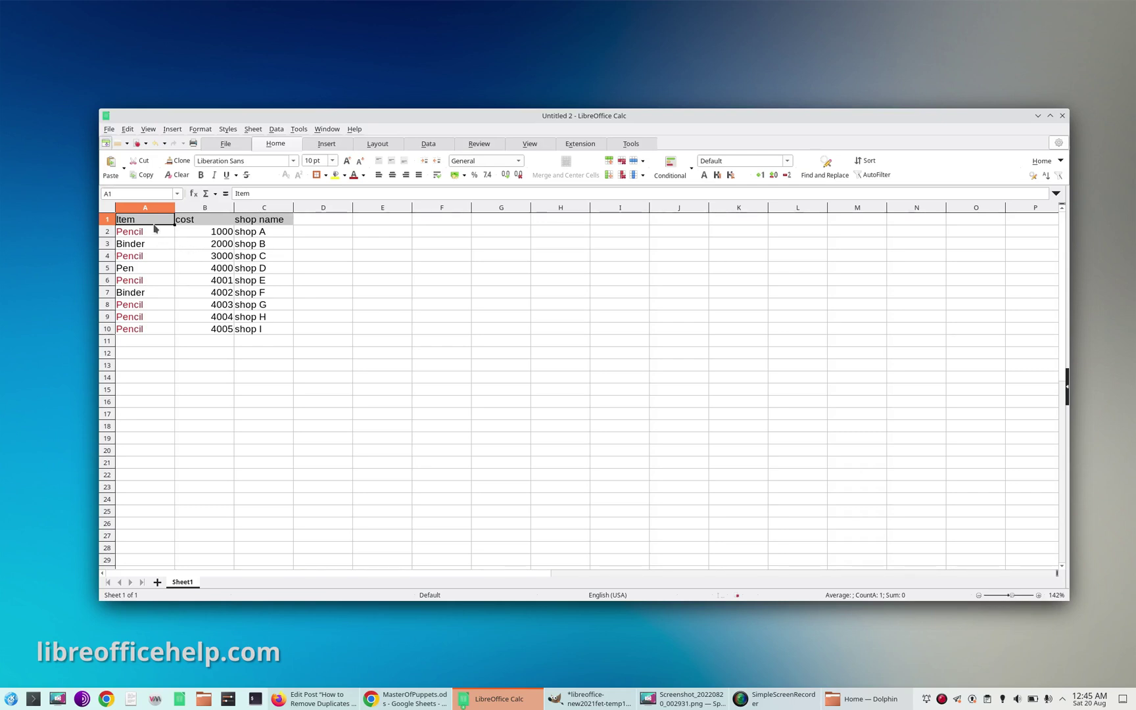
{"action": "left_click_drag", "start_coordinate": [153, 222], "coordinate": [150, 331]}
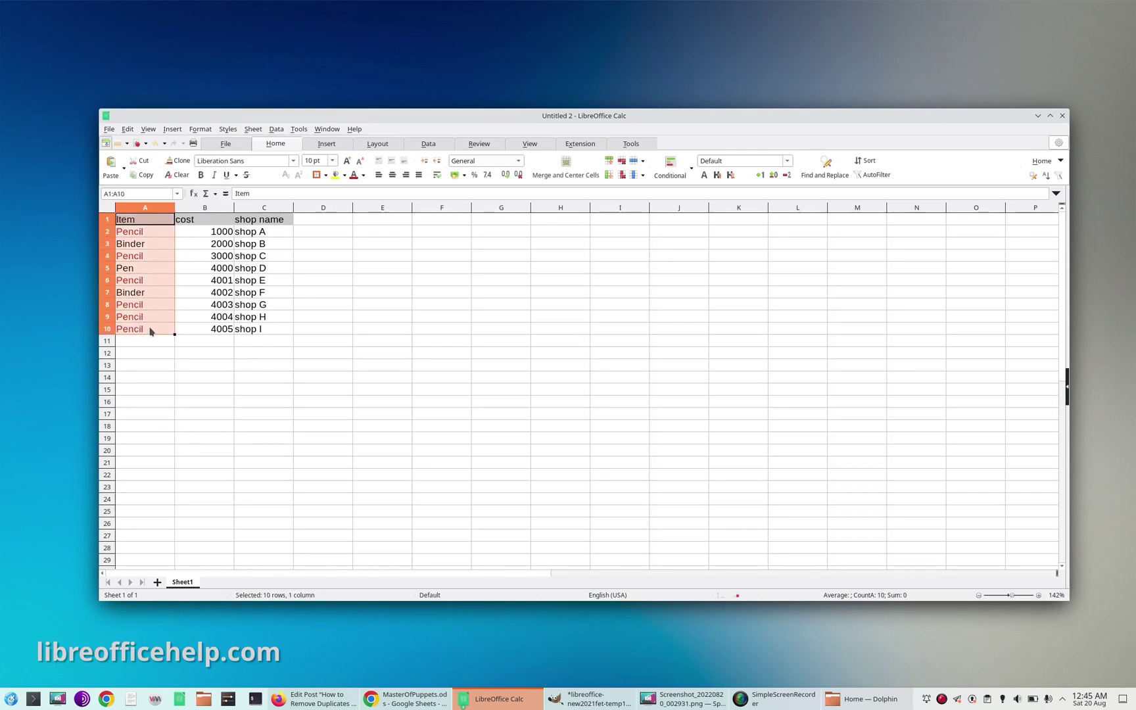
{"action": "left_click", "coordinate": [150, 331]}
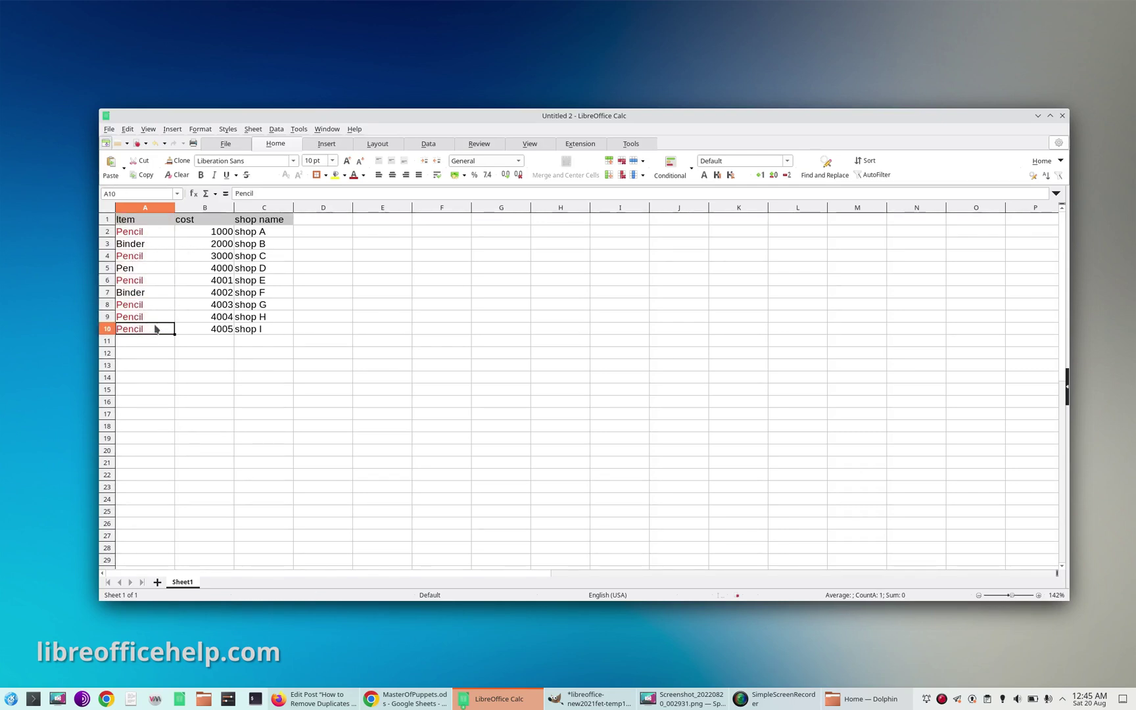
{"action": "left_click", "coordinate": [153, 236]}
{"action": "left_click", "coordinate": [144, 261]}
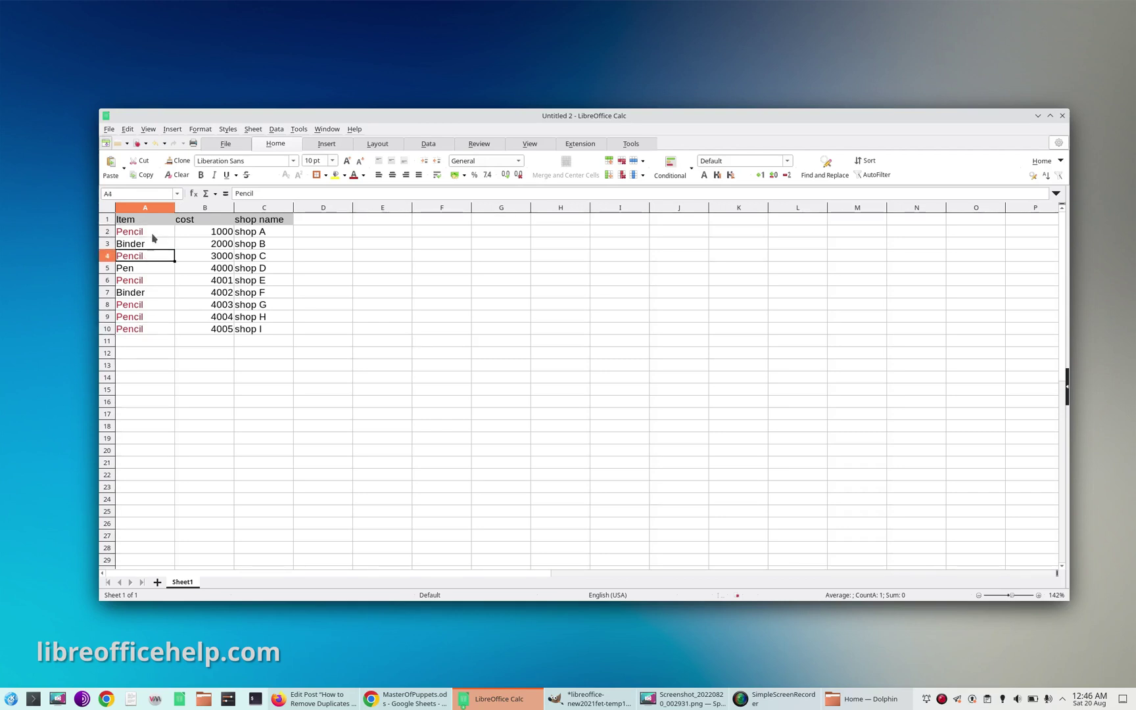
{"action": "left_click", "coordinate": [153, 238]}
{"action": "left_click", "coordinate": [151, 260]}
{"action": "left_click", "coordinate": [152, 284]}
{"action": "left_click_drag", "start_coordinate": [156, 312], "coordinate": [156, 331]}
{"action": "left_click", "coordinate": [152, 285]}
{"action": "left_click", "coordinate": [160, 262]}
{"action": "left_click", "coordinate": [158, 234]}
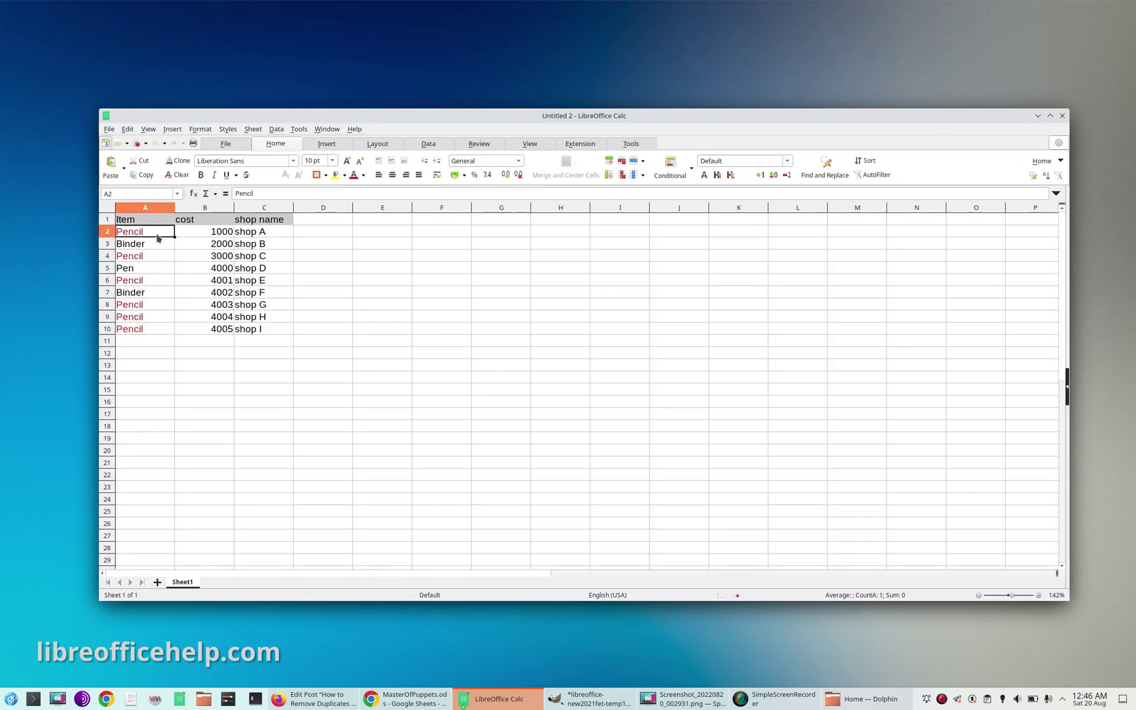
{"action": "left_click", "coordinate": [162, 223]}
{"action": "left_click", "coordinate": [278, 224]}
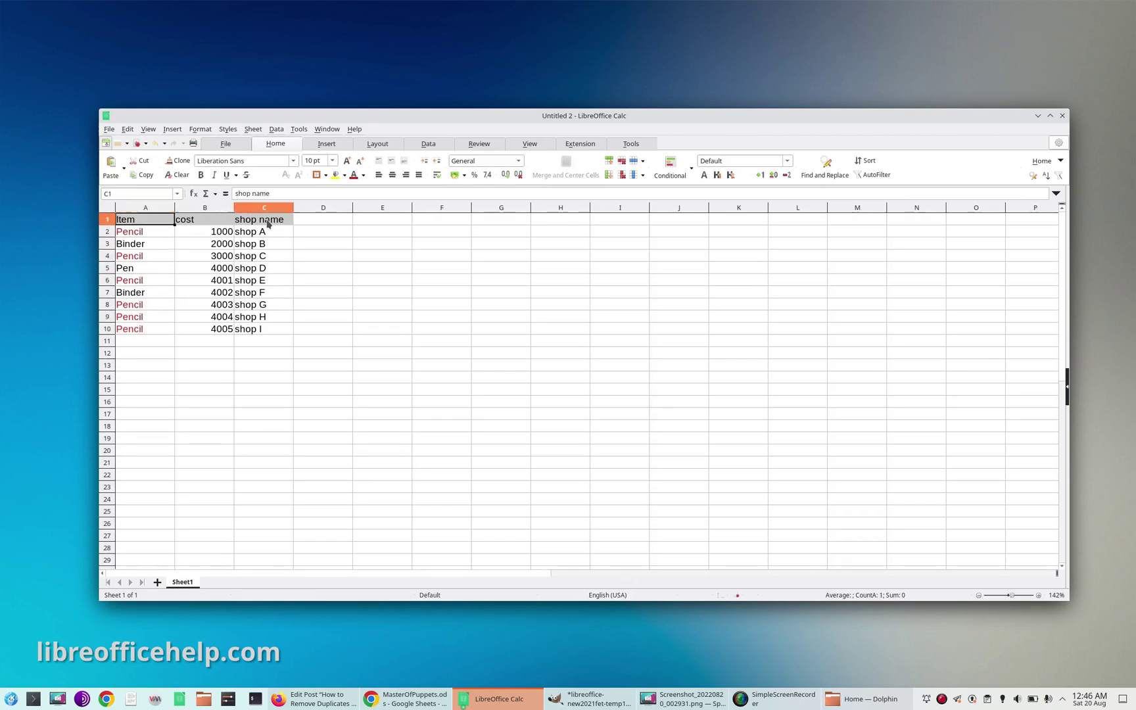
{"action": "left_click", "coordinate": [332, 224]}
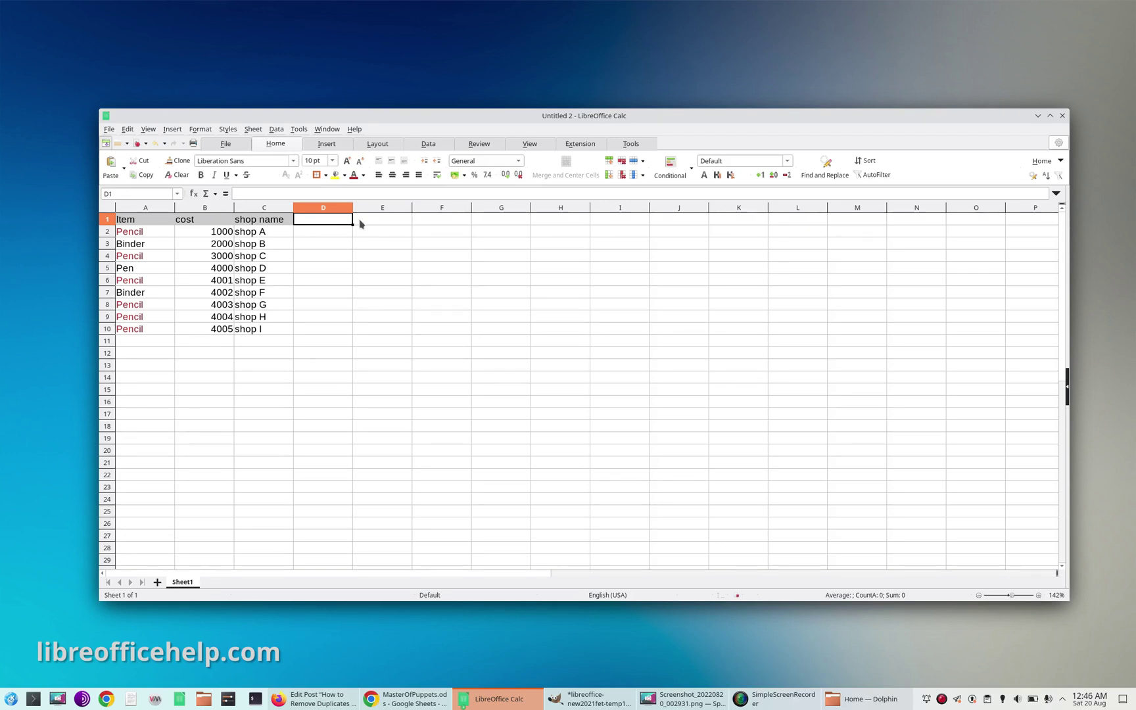
- Head column D 'helper col 1' and number rows 2–10 from 1 to 9
{"action": "type", "text": "helper col 1"}
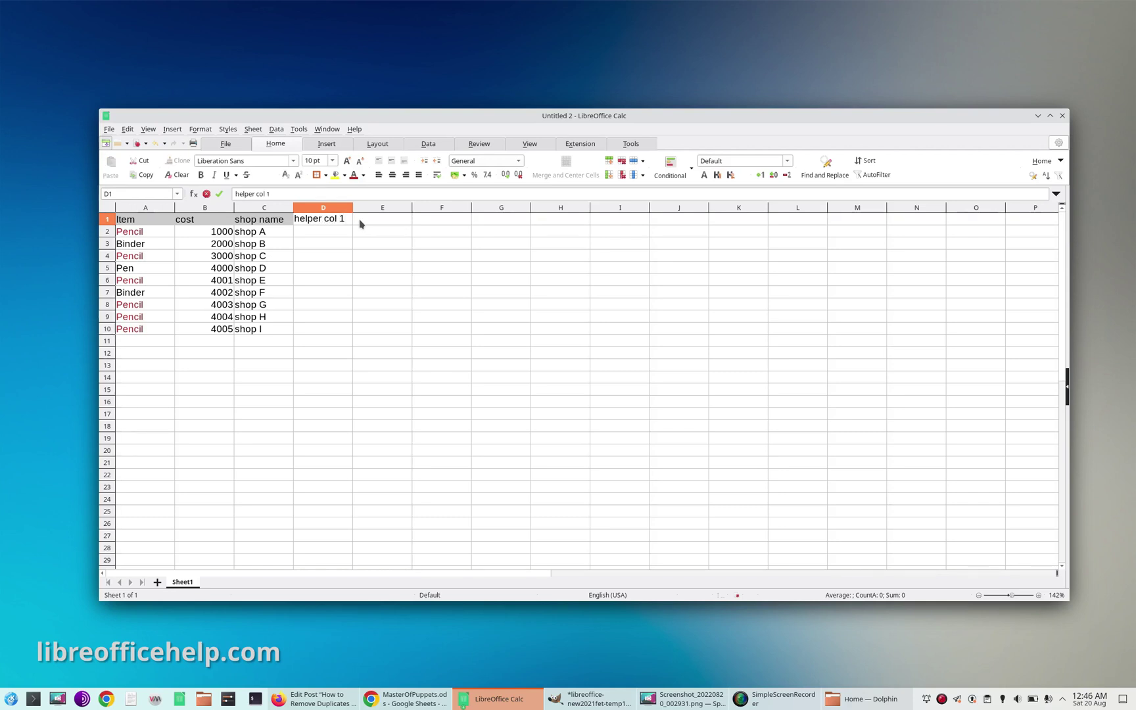
{"action": "key", "text": "Return"}
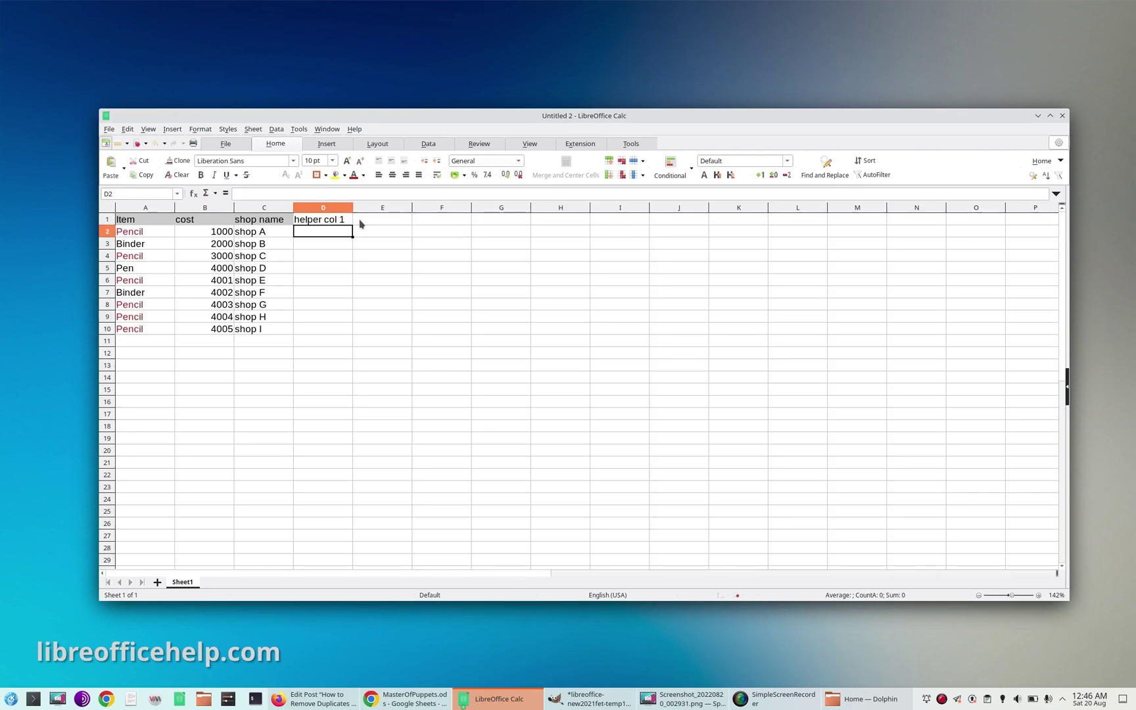
{"action": "type", "text": "1"}
{"action": "key", "text": "Return"}
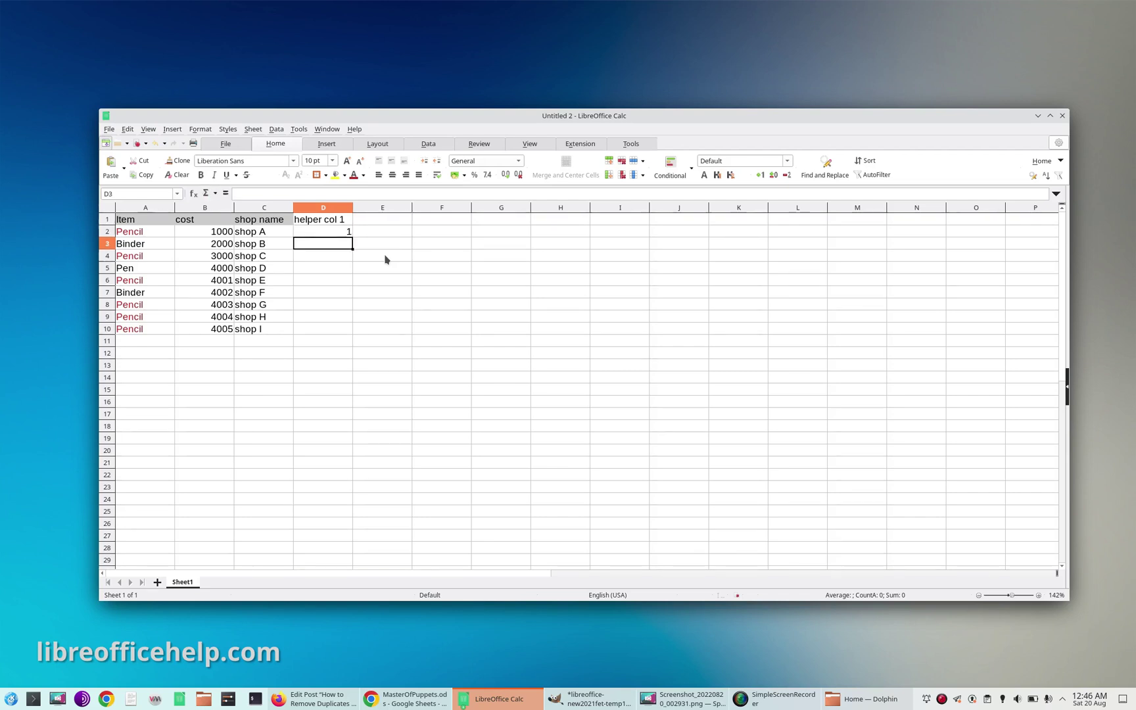
{"action": "left_click", "coordinate": [348, 234]}
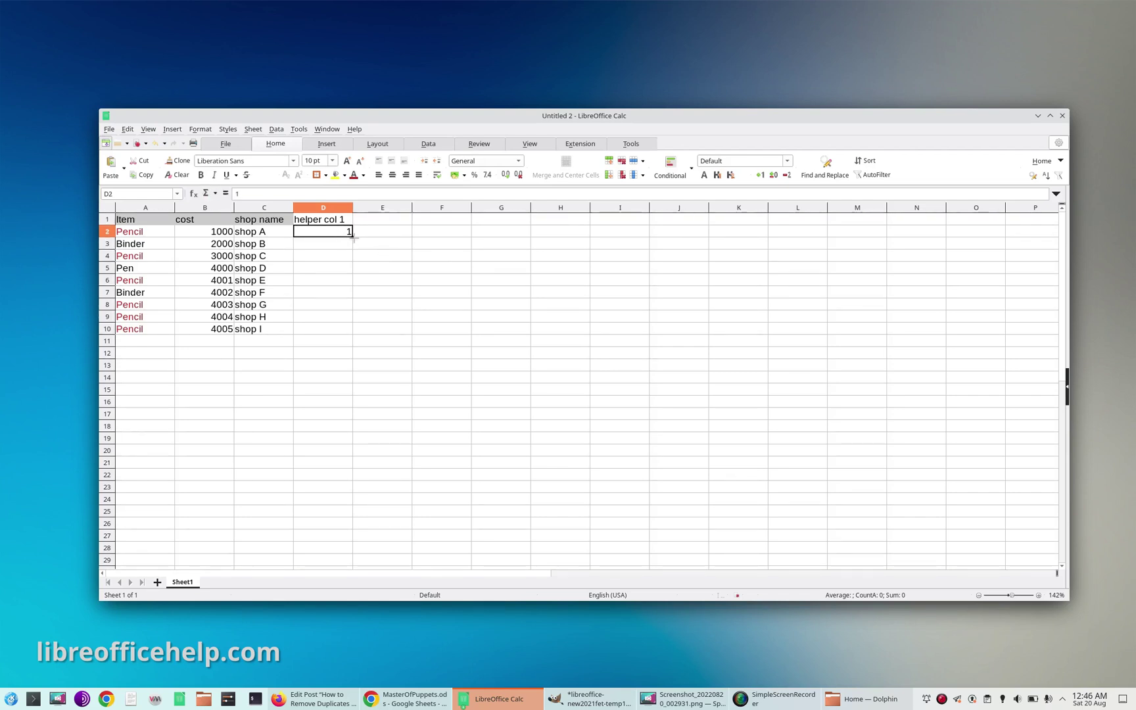
{"action": "left_click_drag", "start_coordinate": [352, 236], "coordinate": [354, 332]}
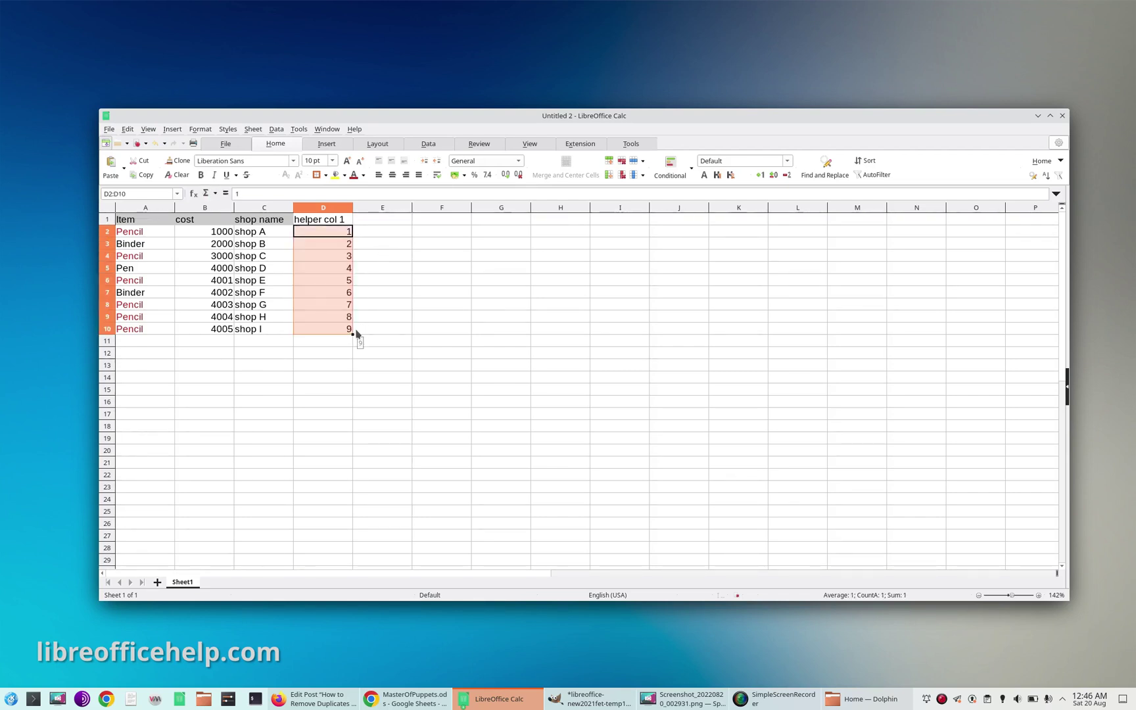
{"action": "left_click", "coordinate": [388, 257]}
{"action": "left_click", "coordinate": [332, 232]}
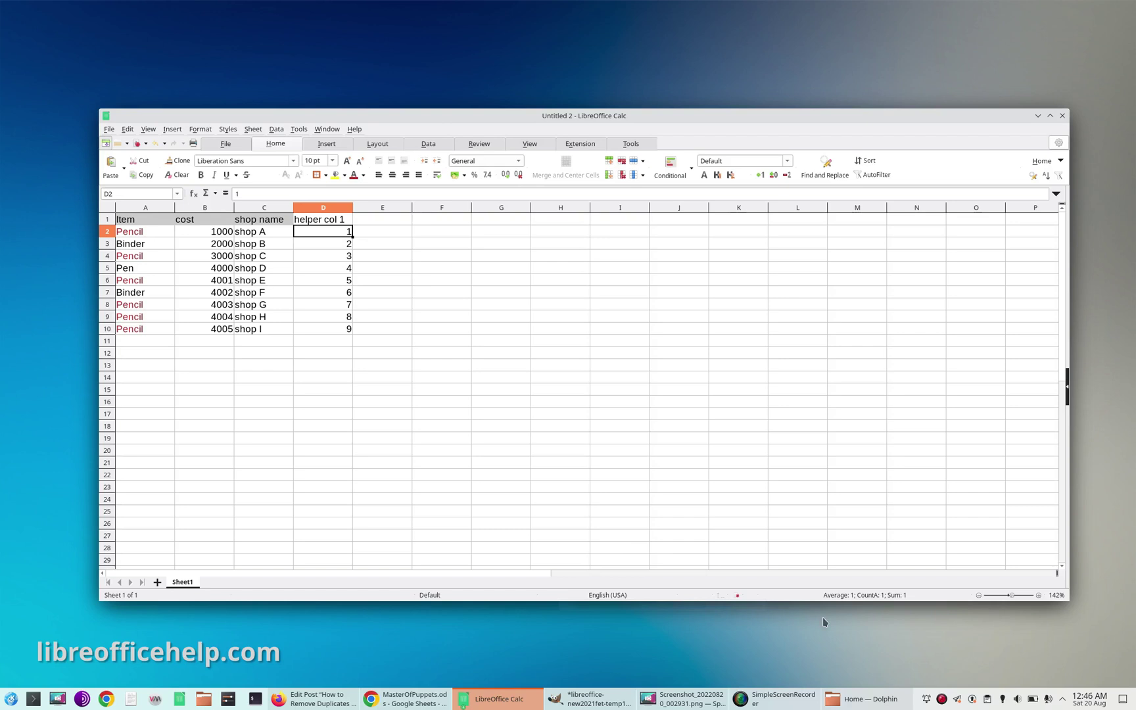
{"action": "left_click", "coordinate": [1019, 701]}
{"action": "left_click", "coordinate": [1019, 701]}
{"action": "left_click", "coordinate": [552, 366]}
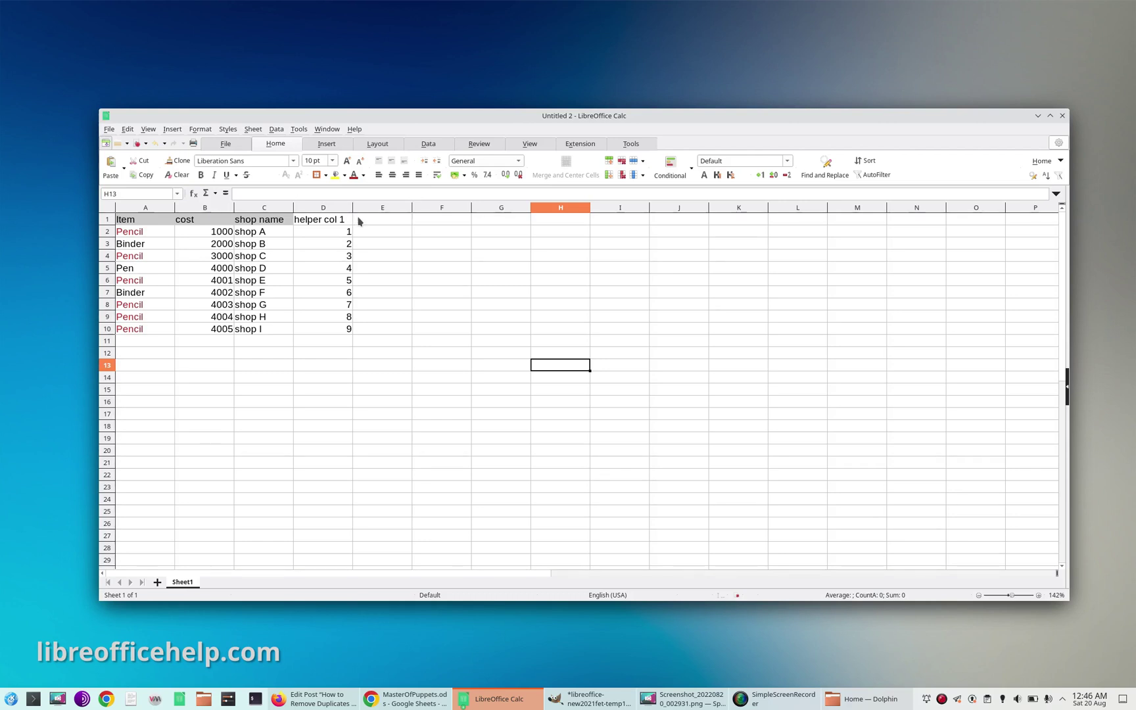
- Select the whole table A1:D10, including helper col 1, and open the Data menu
{"action": "left_click", "coordinate": [333, 224]}
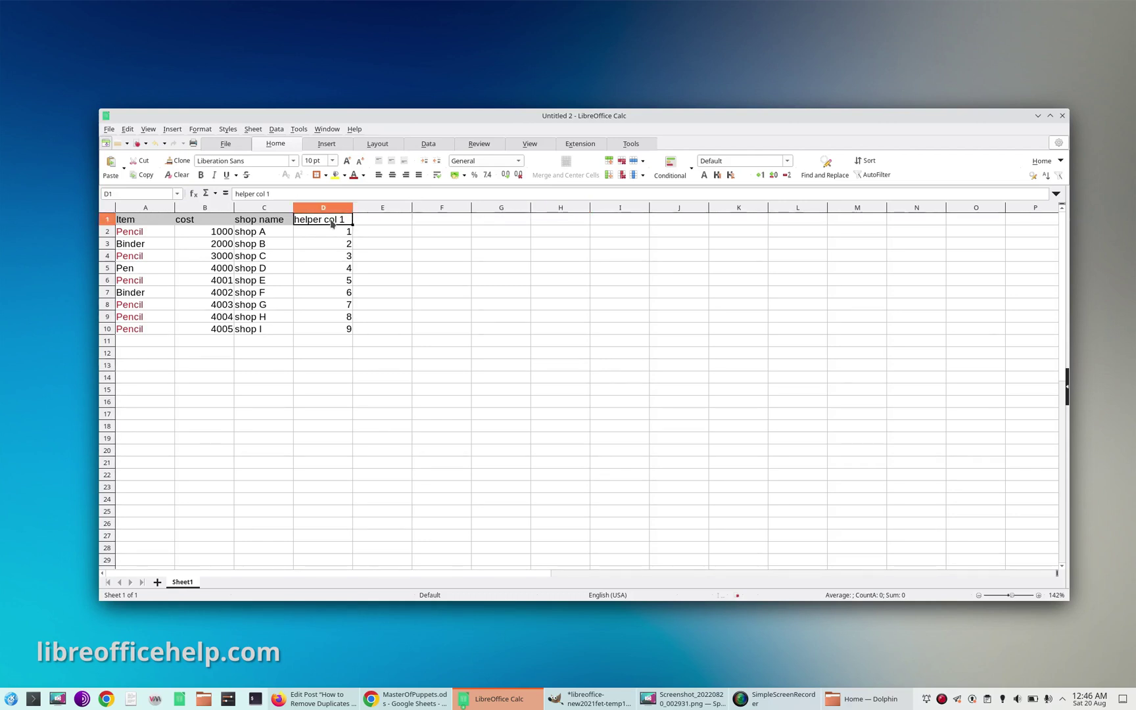
{"action": "left_click", "coordinate": [269, 224]}
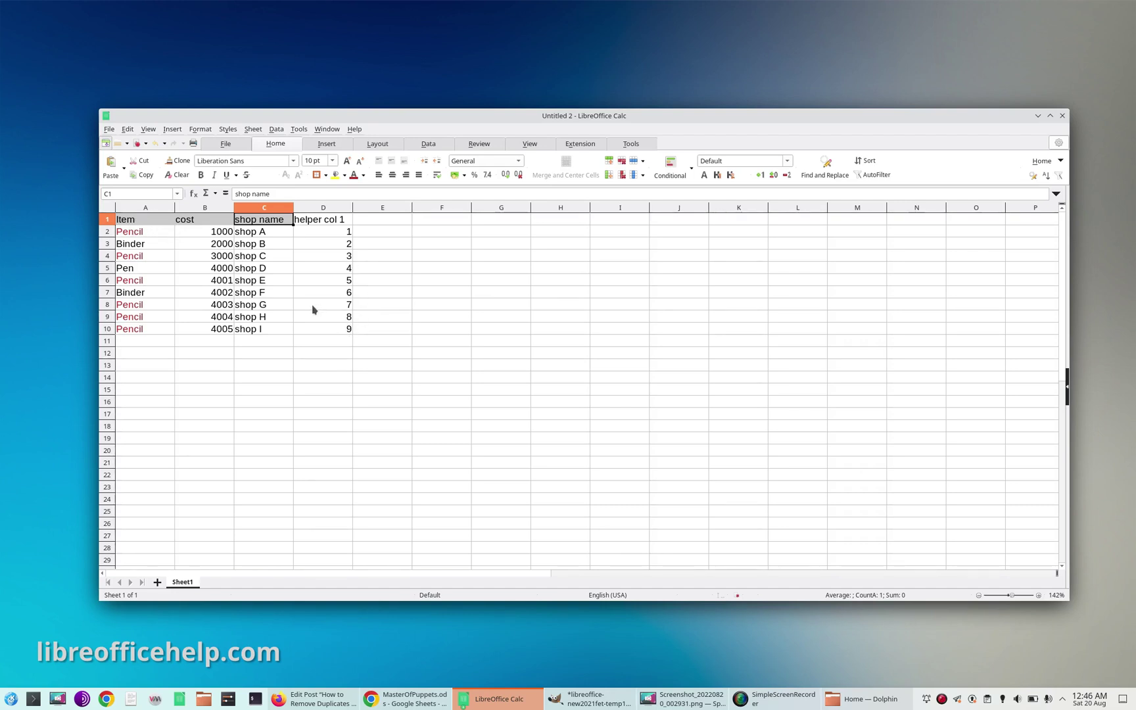
{"action": "left_click_drag", "start_coordinate": [150, 225], "coordinate": [349, 331]}
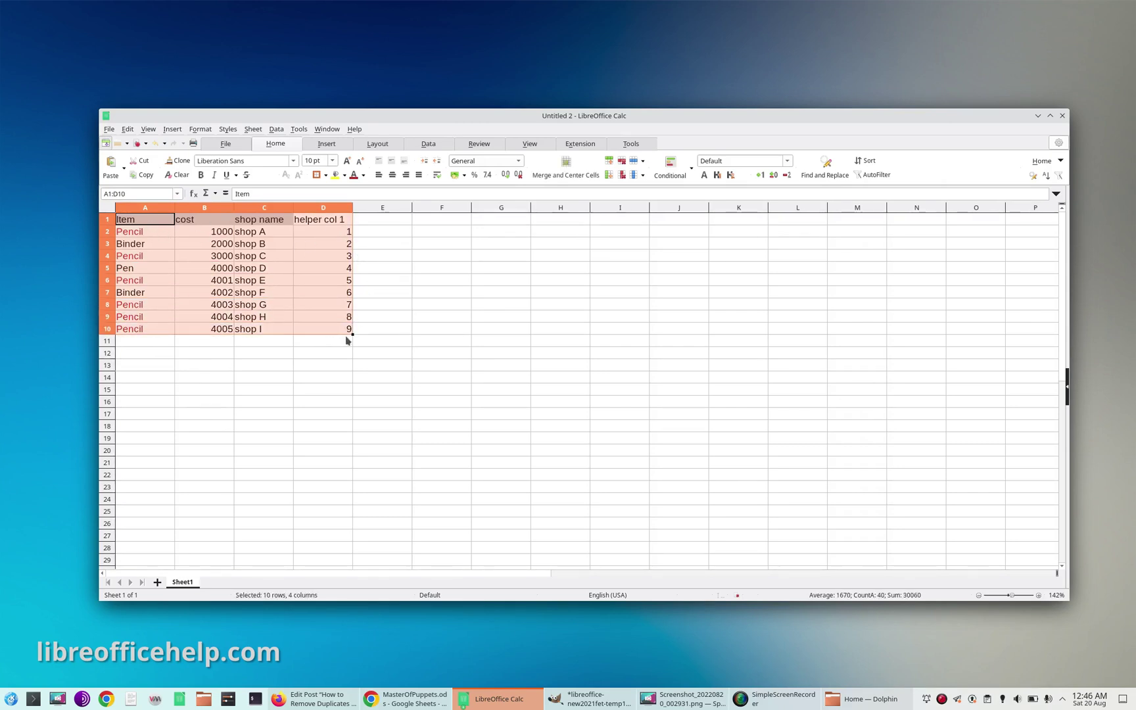
{"action": "left_click", "coordinate": [331, 305]}
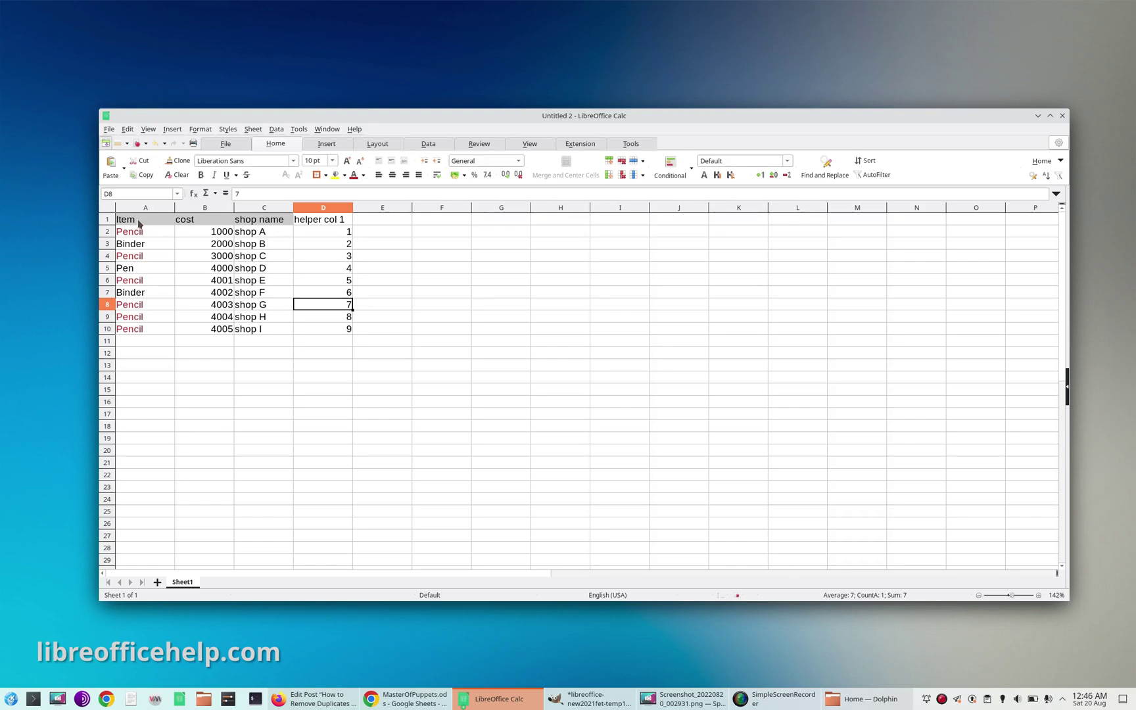
{"action": "left_click_drag", "start_coordinate": [139, 224], "coordinate": [338, 334]}
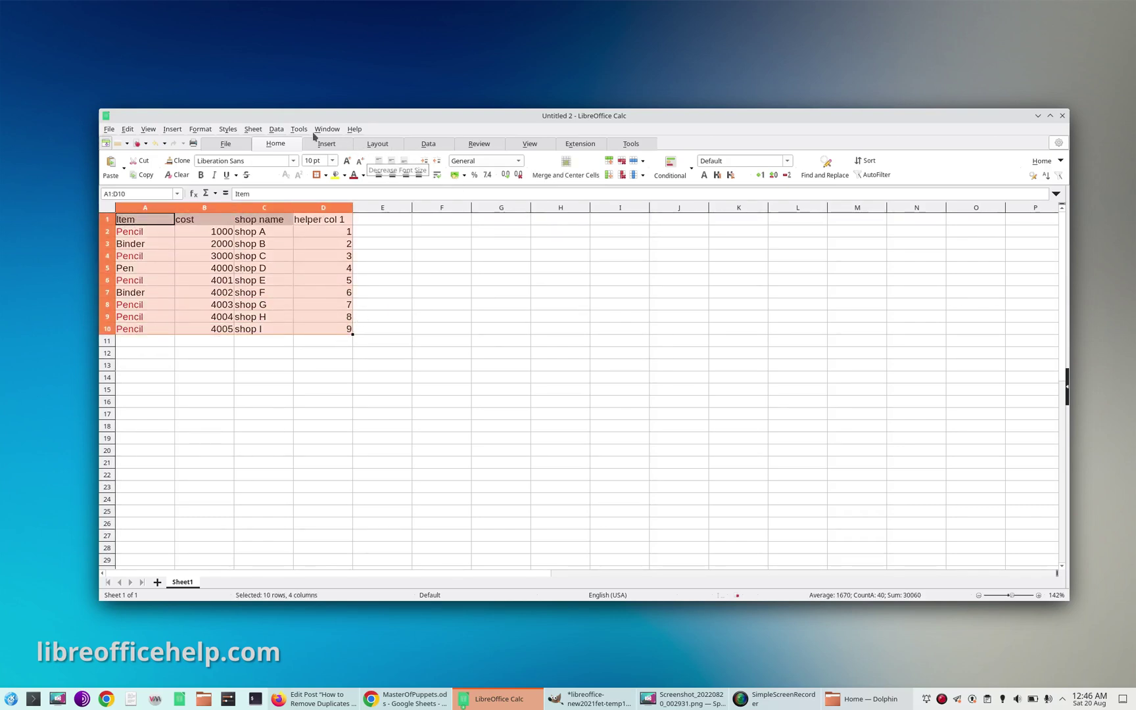
{"action": "left_click", "coordinate": [278, 130]}
- Sort the A1:D10 table ascending by Item
{"action": "left_click", "coordinate": [296, 142]}
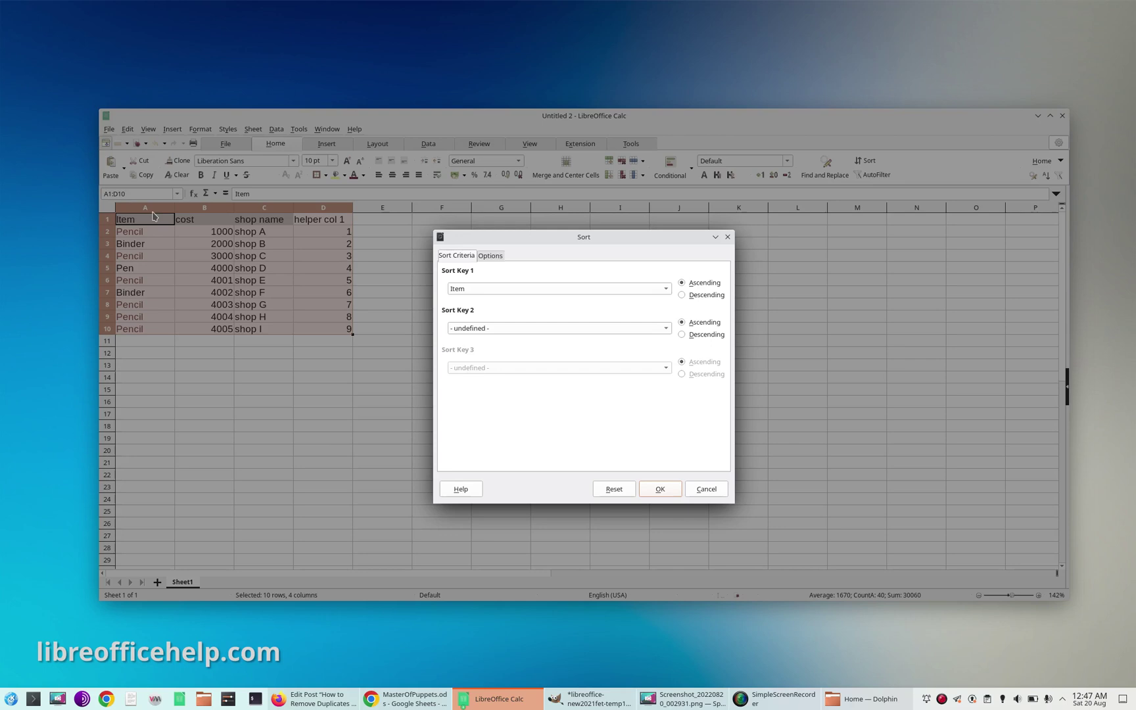
{"action": "left_click", "coordinate": [510, 292]}
{"action": "left_click", "coordinate": [502, 304]}
{"action": "left_click", "coordinate": [660, 490]}
{"action": "left_click_drag", "start_coordinate": [435, 366], "coordinate": [435, 375]}
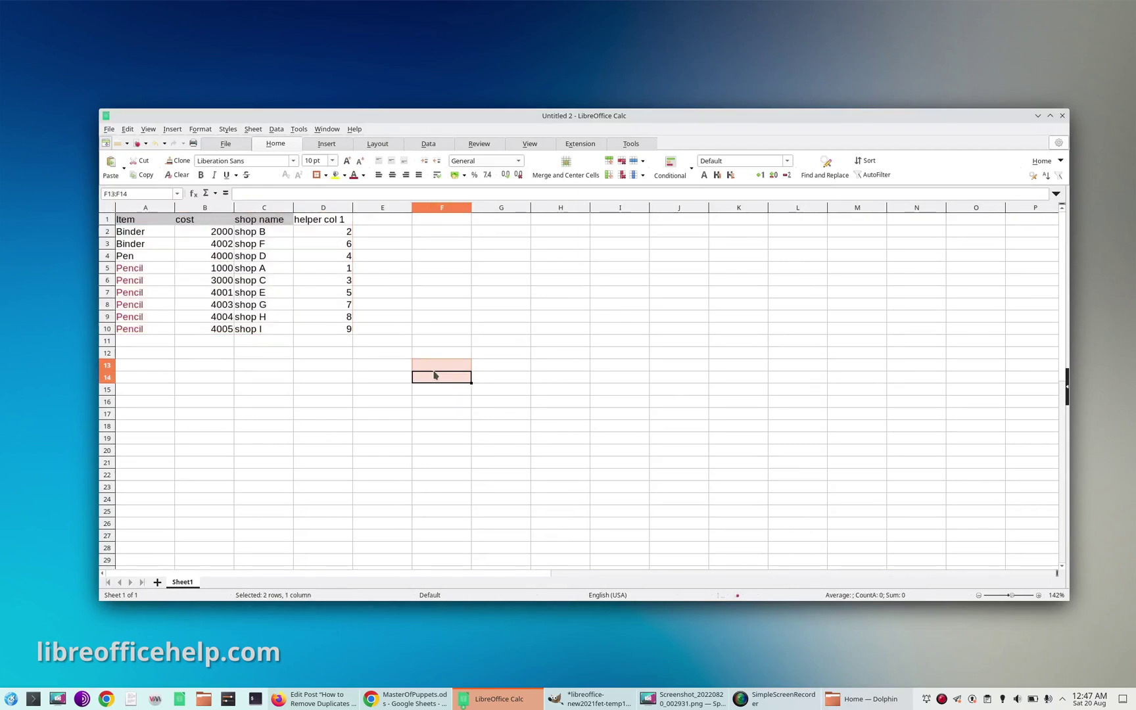
{"action": "left_click", "coordinate": [183, 235]}
{"action": "left_click", "coordinate": [157, 236]}
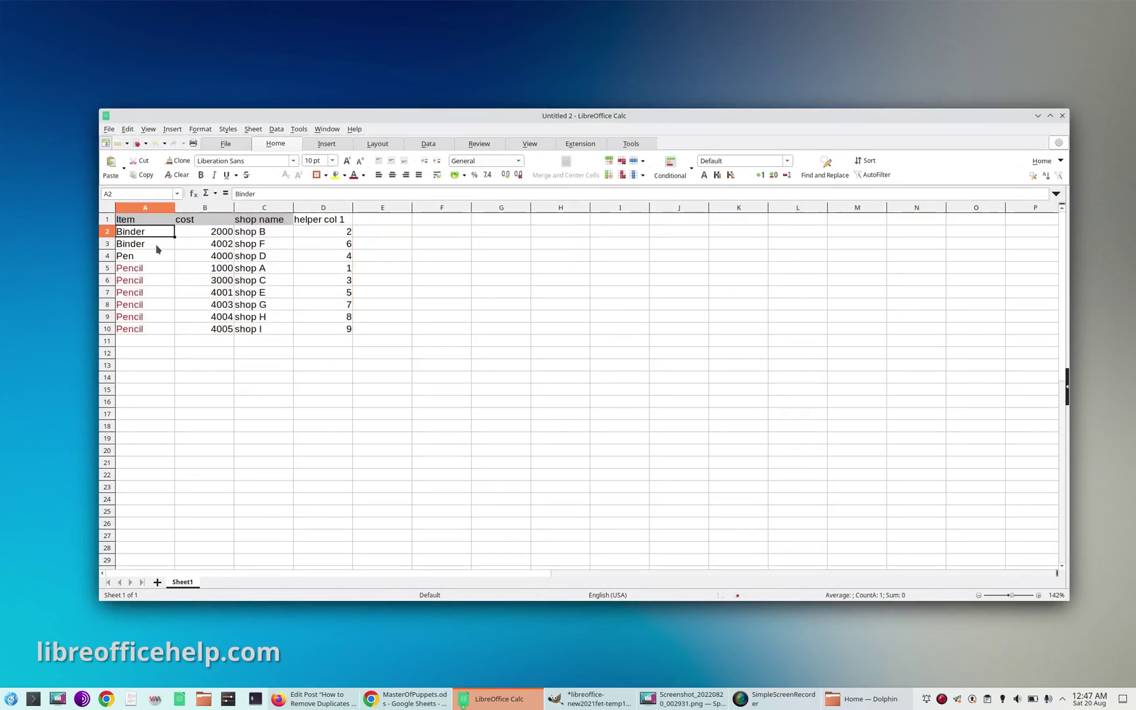
{"action": "mouse_move", "coordinate": [155, 234]}
{"action": "left_mouse_down"}
{"action": "mouse_move", "coordinate": [148, 276]}
{"action": "mouse_move", "coordinate": [158, 322]}
{"action": "mouse_move", "coordinate": [144, 331]}
{"action": "left_mouse_up"}
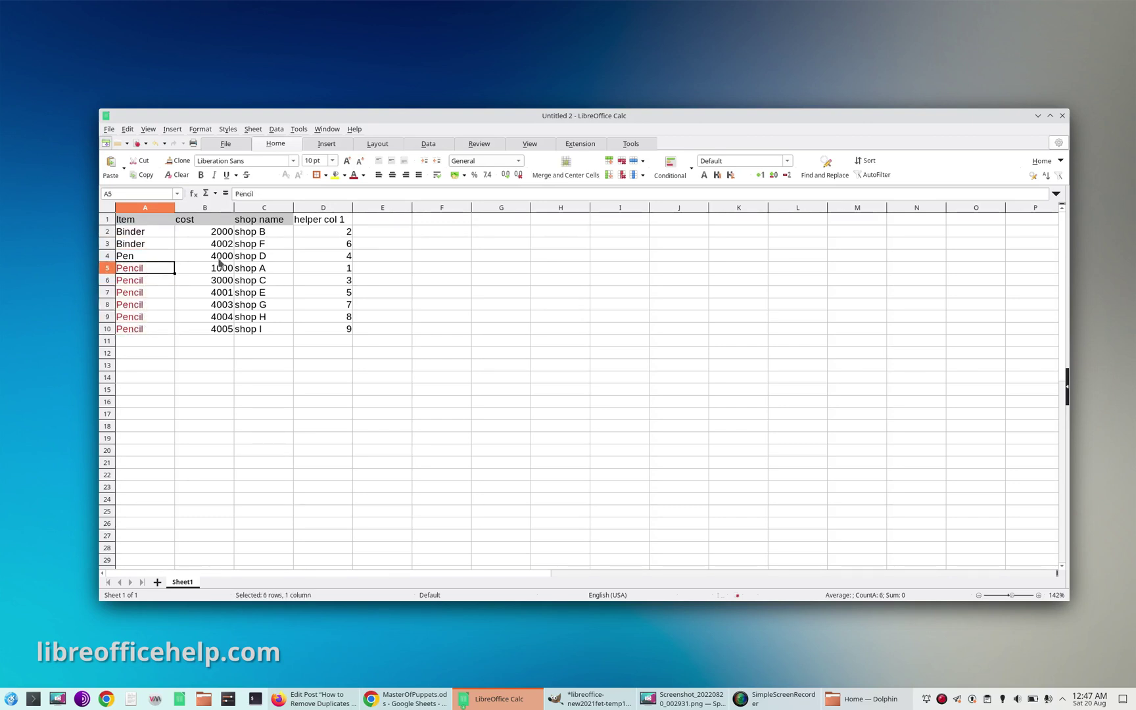
- Enter the heading 'helper col 2' in E1 and move to cell E3
{"action": "left_click", "coordinate": [389, 219]}
{"action": "type", "text": "help"}
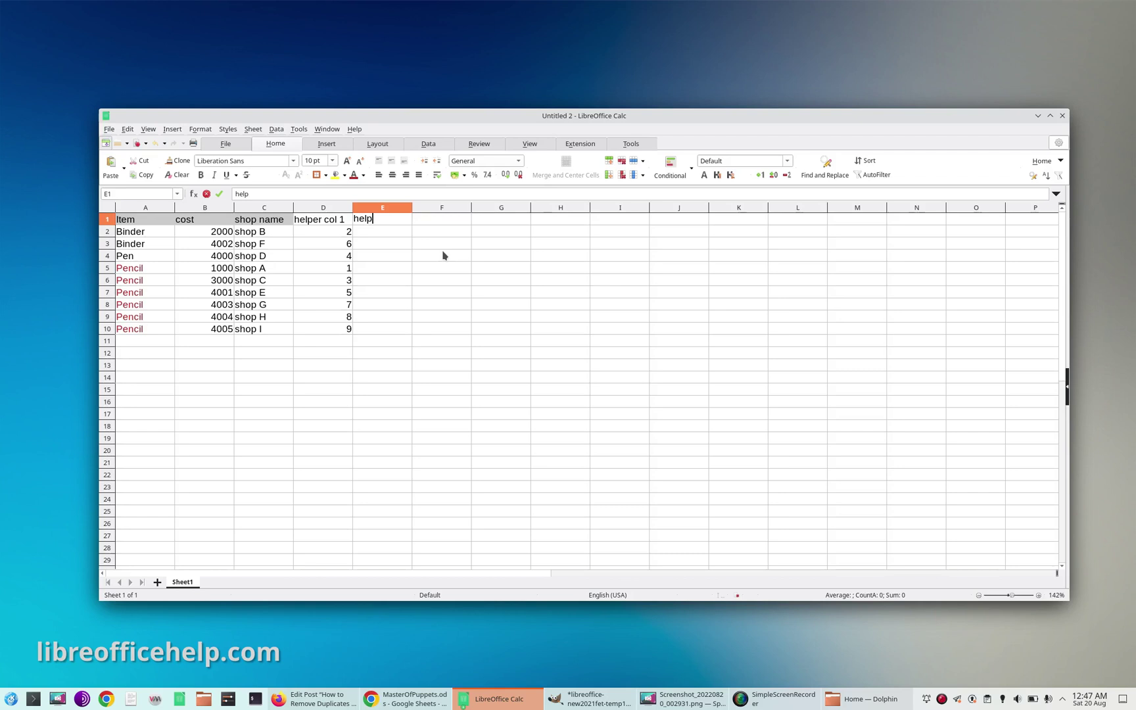
{"action": "type", "text": "er col 2"}
{"action": "key", "text": "Return"}
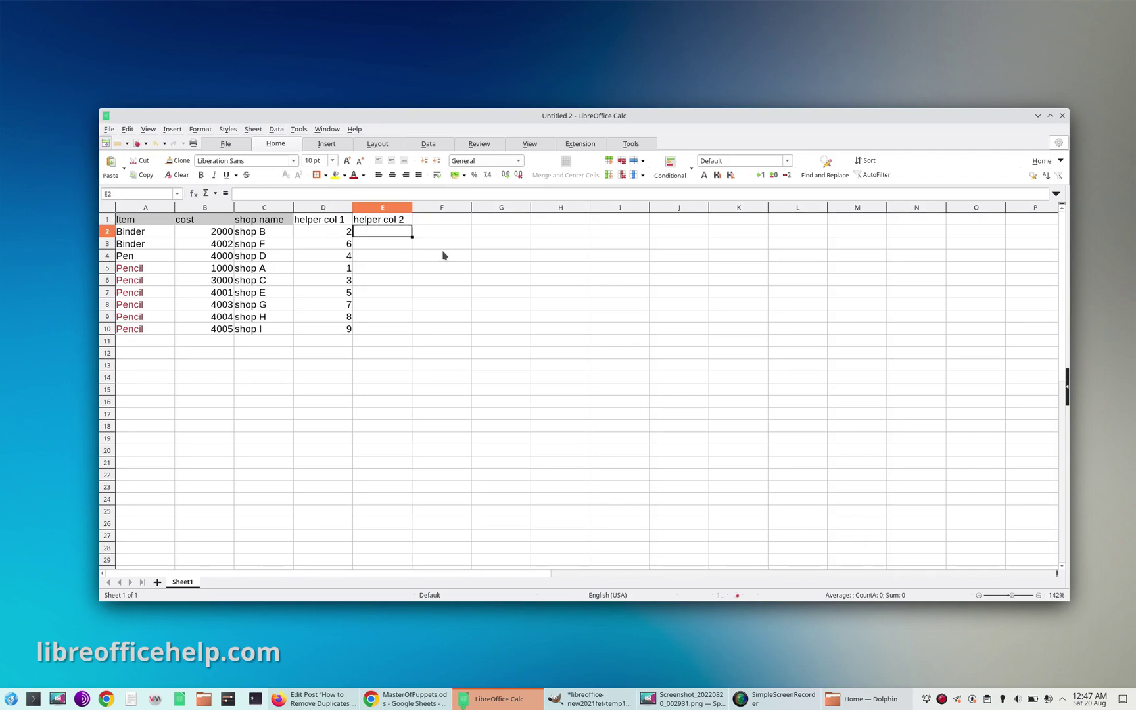
{"action": "key", "text": "Down"}
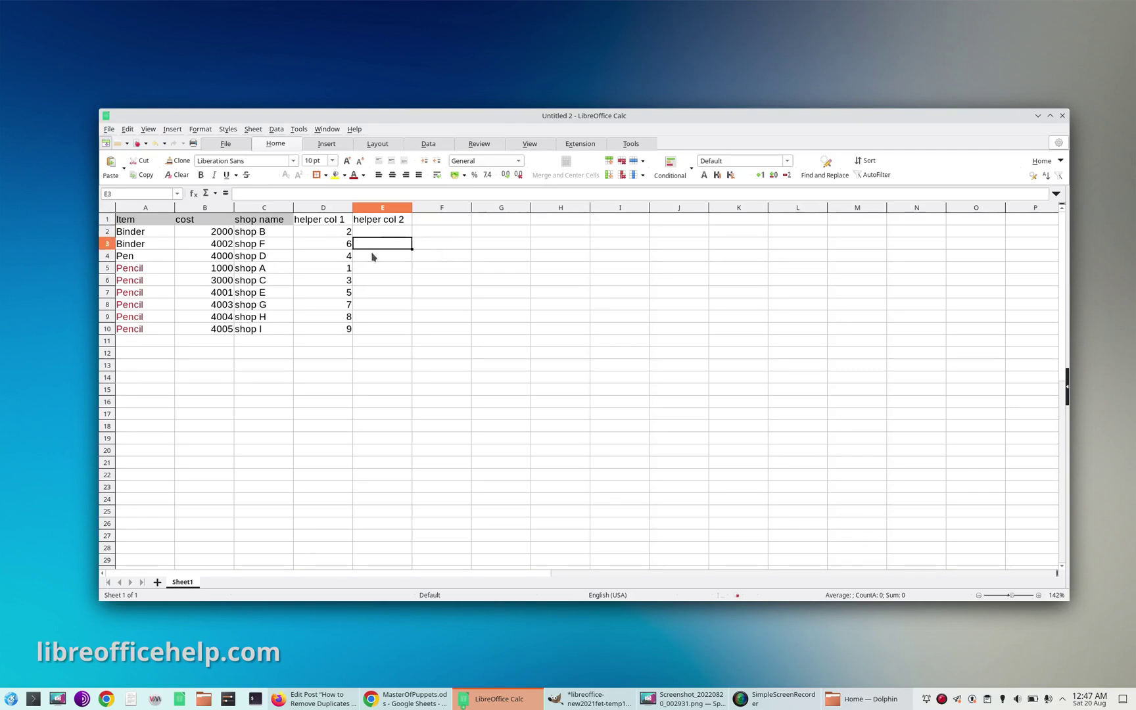
{"action": "left_click", "coordinate": [161, 244]}
{"action": "left_click", "coordinate": [385, 244]}
{"action": "left_click", "coordinate": [383, 232]}
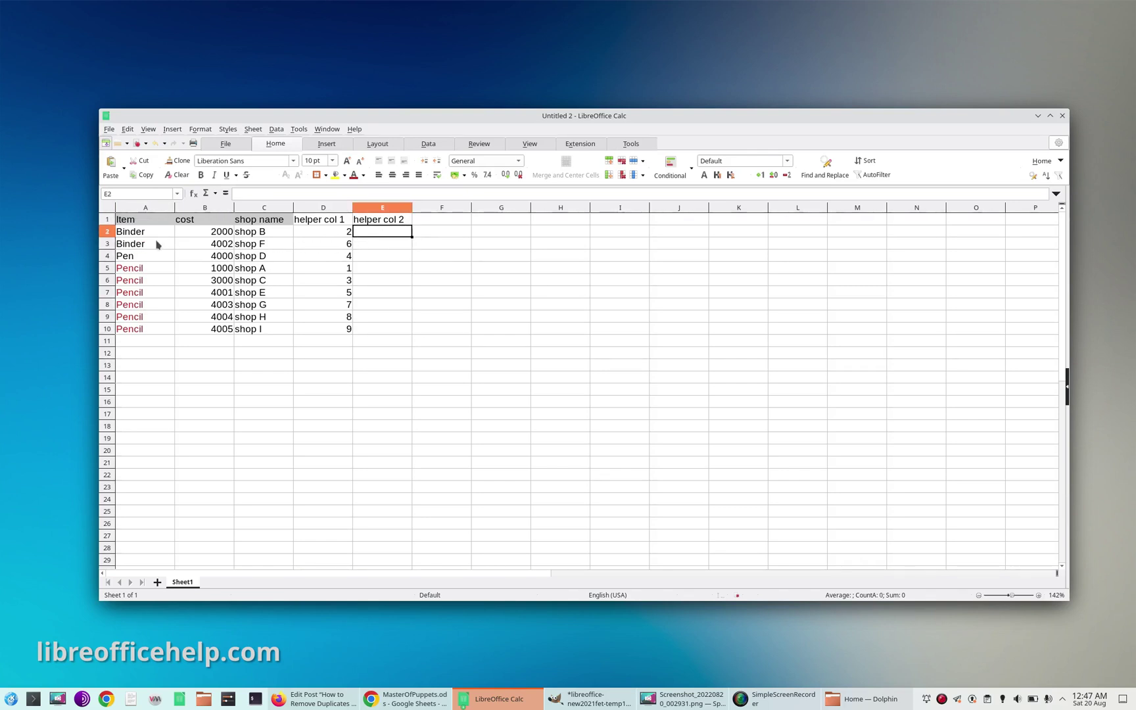
{"action": "left_click", "coordinate": [108, 231]}
{"action": "left_click", "coordinate": [378, 244]}
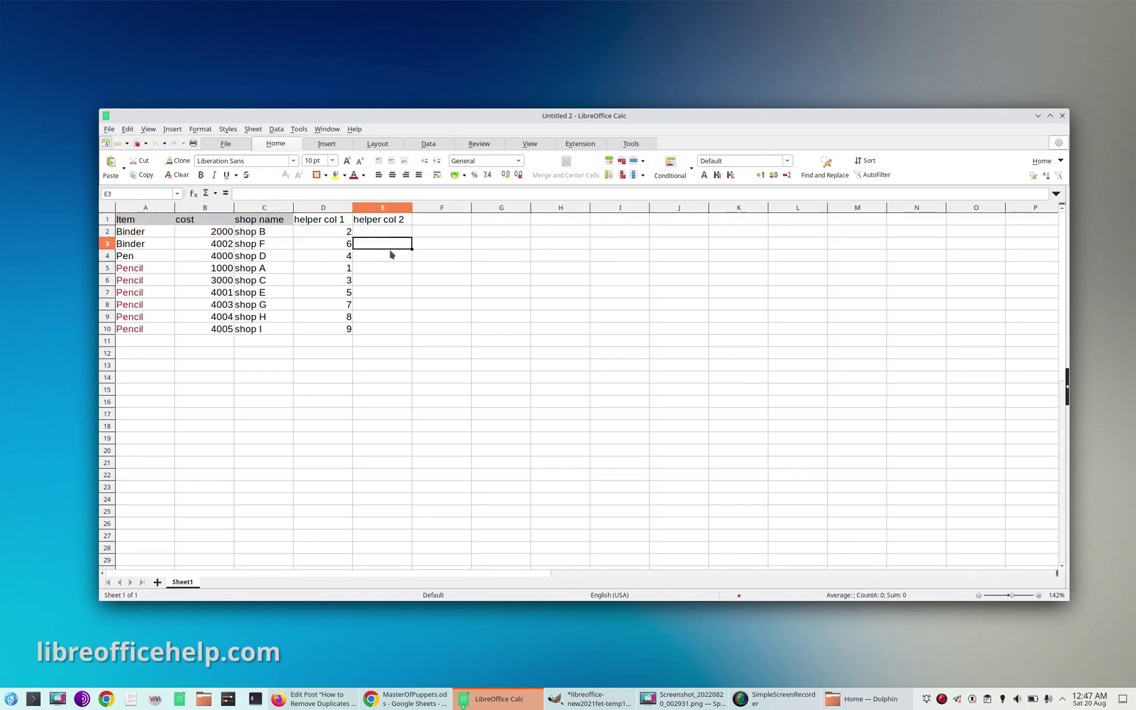
- Enter the formula =IF(A3=A2,1,0) in cell E3
{"action": "type", "text": "=if("}
{"action": "left_click", "coordinate": [159, 247]}
{"action": "type", "text": "="}
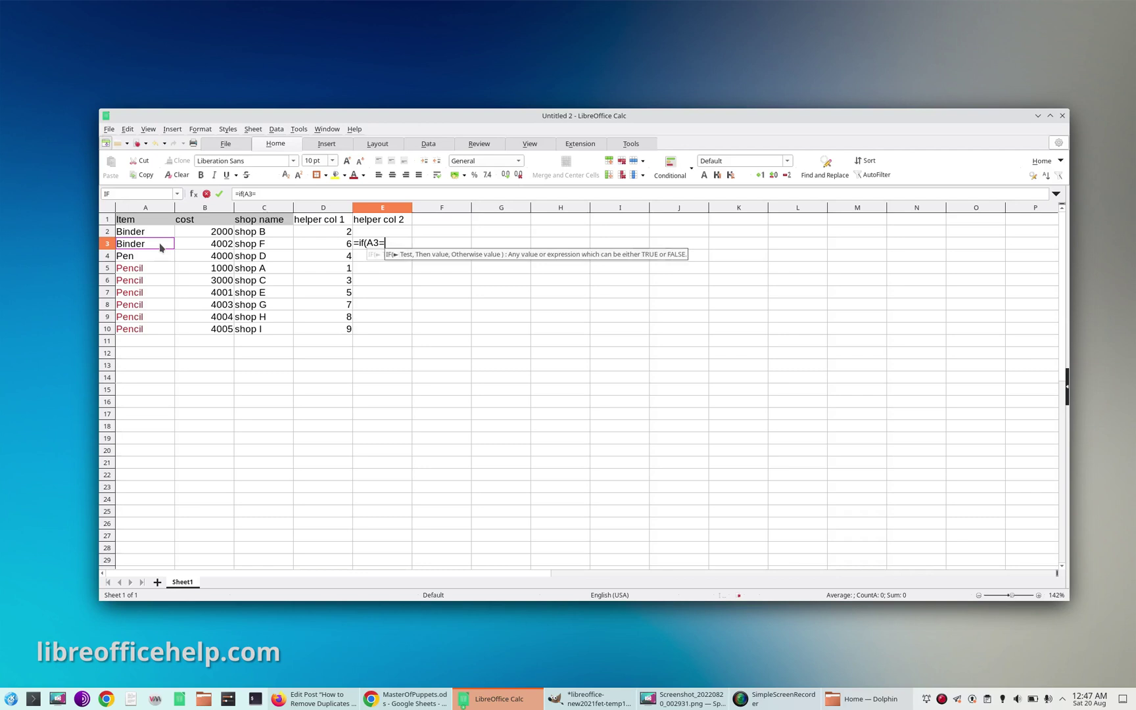
{"action": "left_click", "coordinate": [162, 235]}
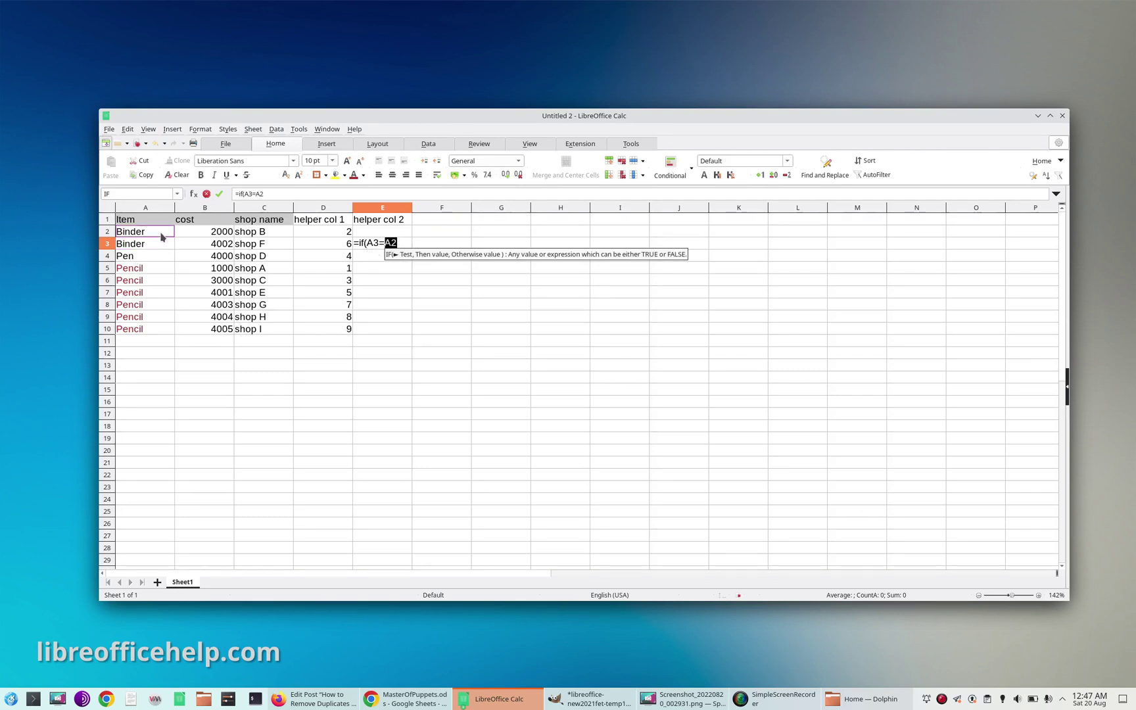
{"action": "type", "text": ",1,"}
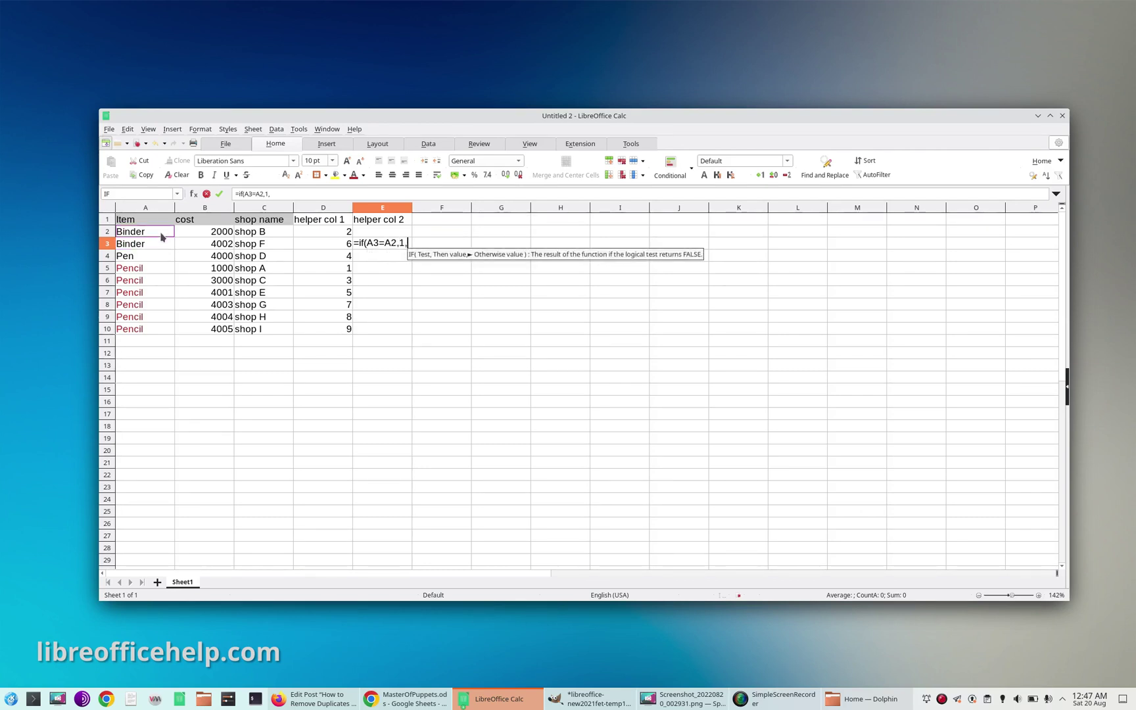
{"action": "type", "text": "0)"}
{"action": "key", "text": "Return"}
{"action": "key", "text": "Up"}
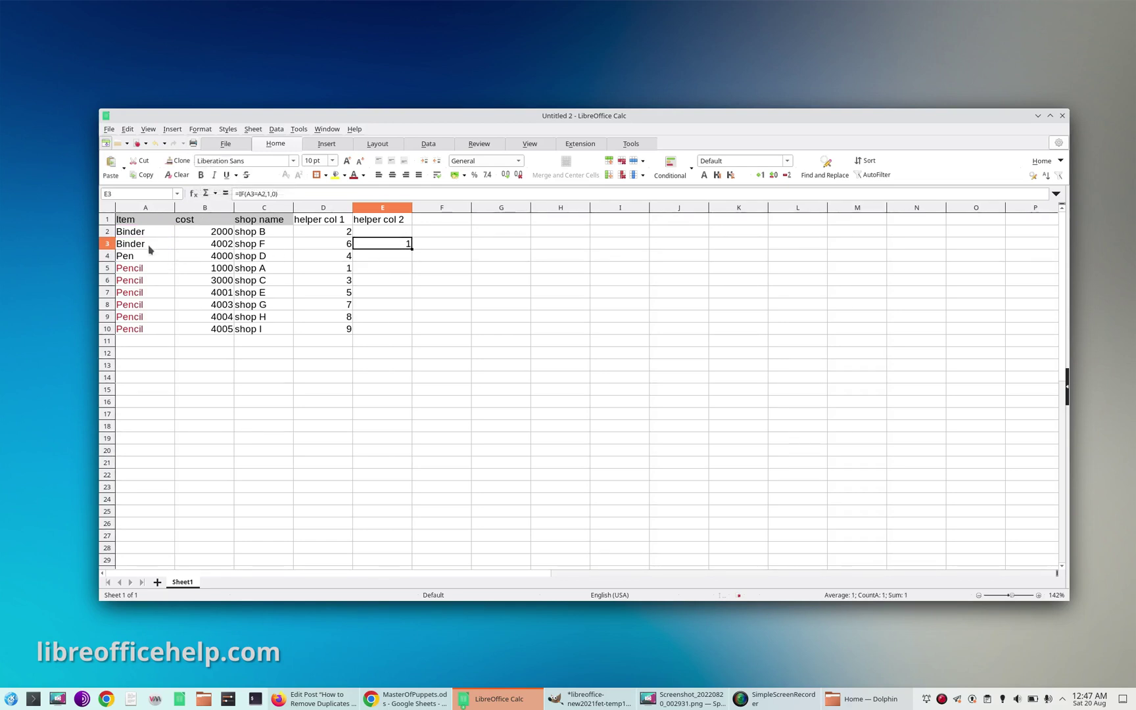
- Compare the Binder, Pen and Pencil items in column A against E3's formula
{"action": "left_click", "coordinate": [149, 248]}
{"action": "left_click", "coordinate": [151, 235]}
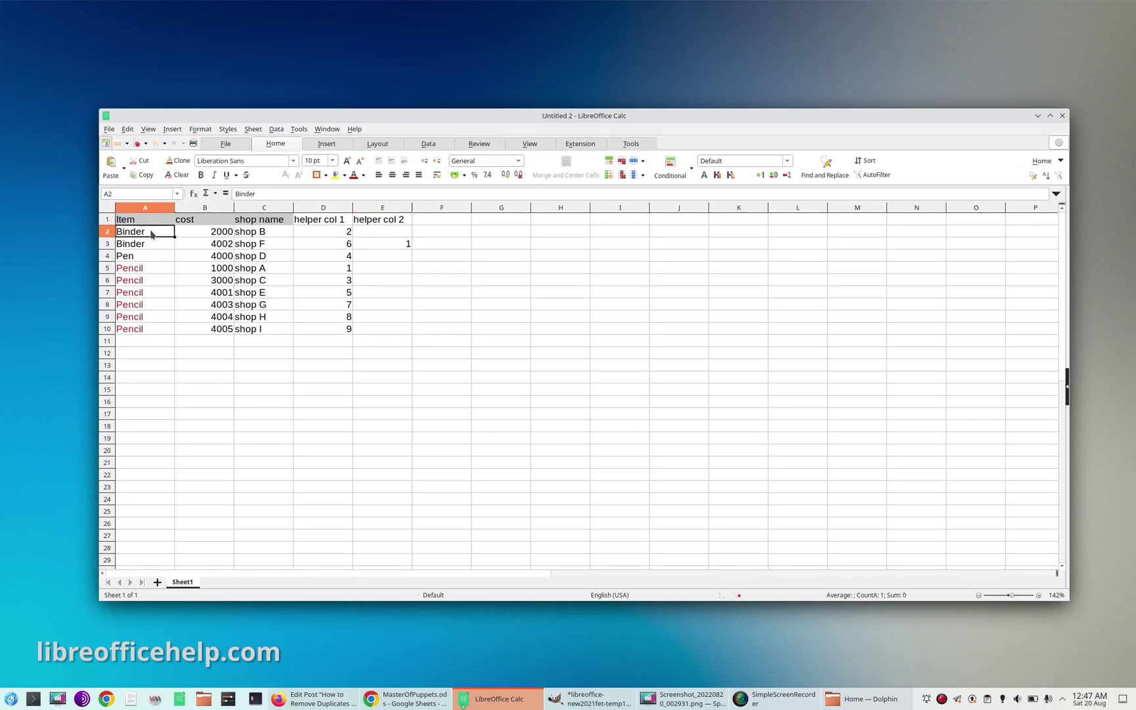
{"action": "left_click", "coordinate": [143, 260]}
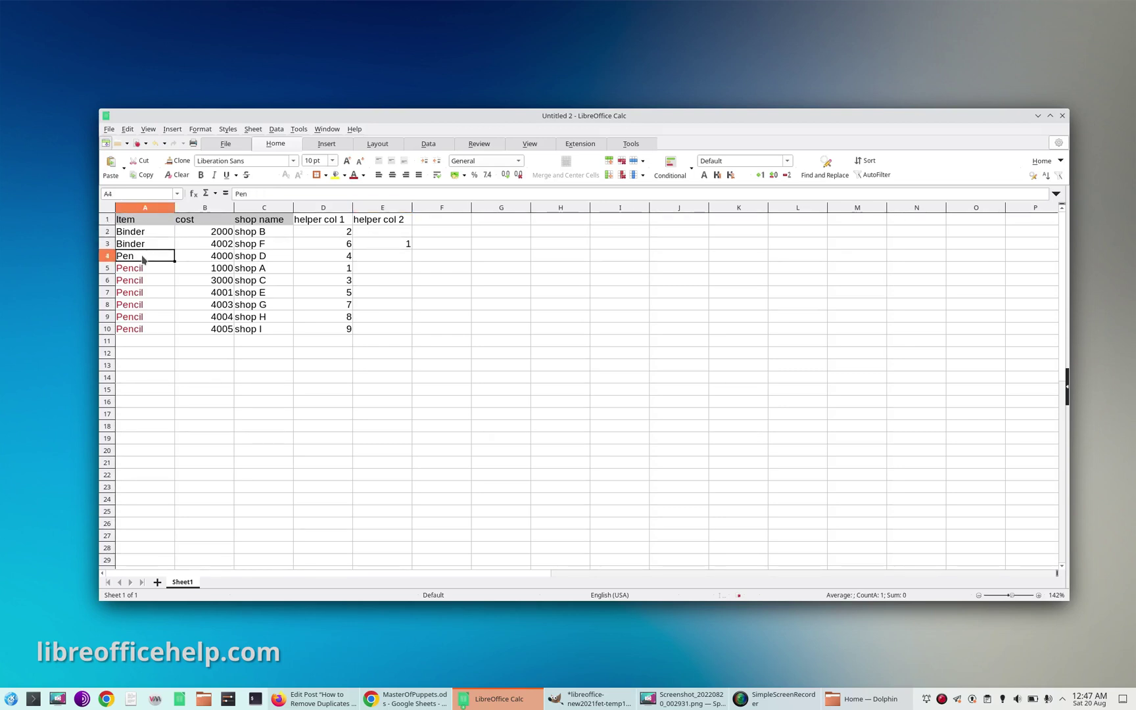
{"action": "left_click", "coordinate": [143, 245]}
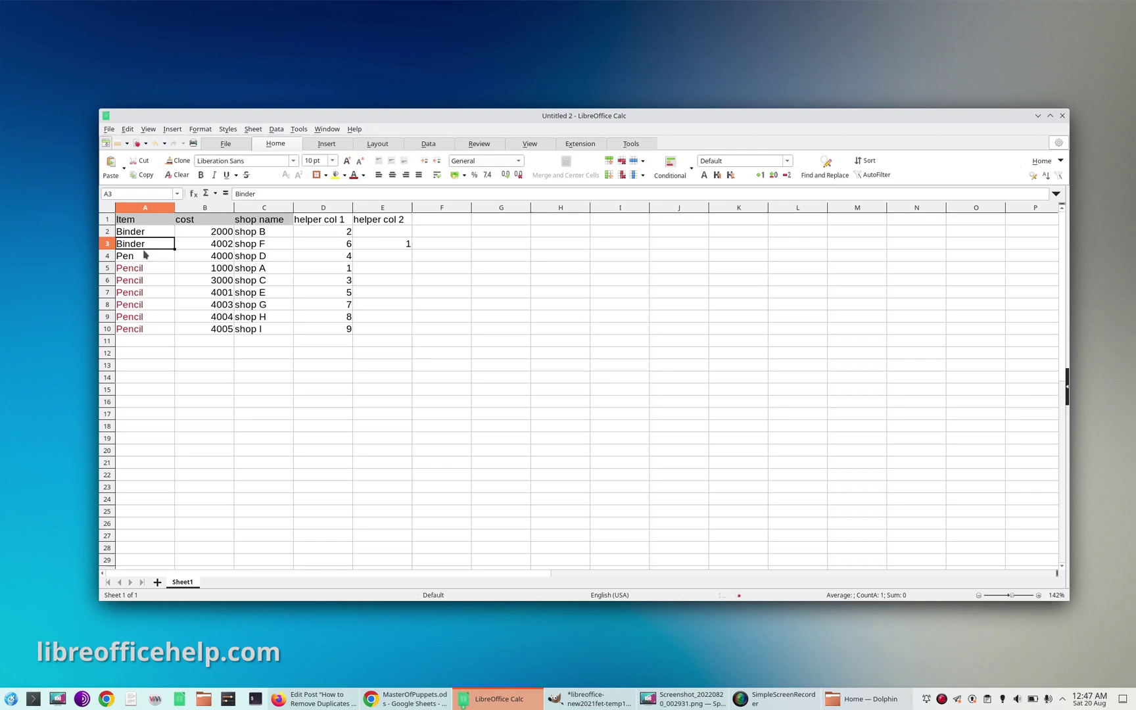
{"action": "left_click", "coordinate": [141, 272]}
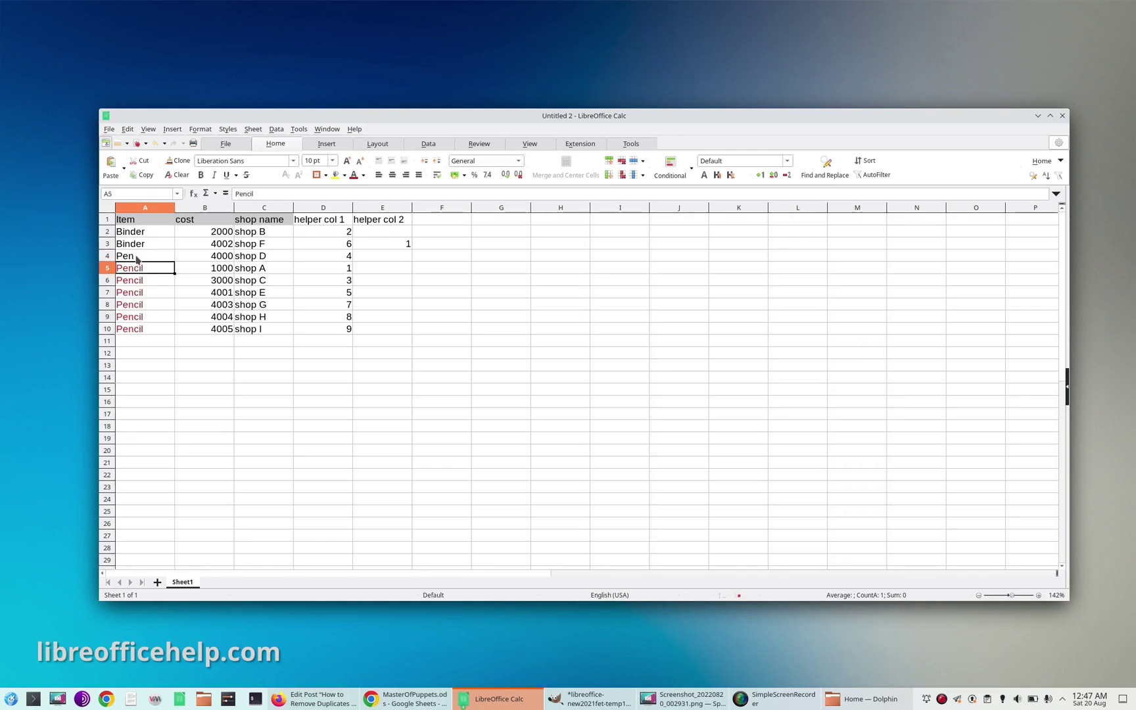
{"action": "left_click", "coordinate": [137, 259]}
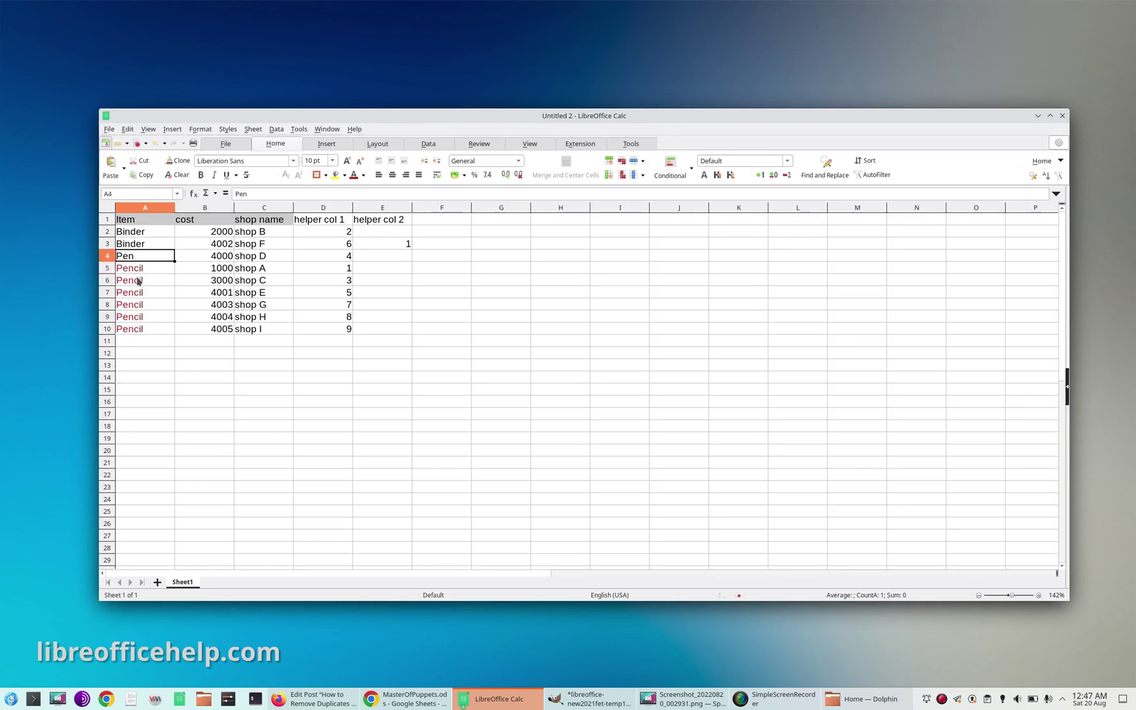
{"action": "left_click_drag", "start_coordinate": [141, 270], "coordinate": [146, 310]}
{"action": "left_click", "coordinate": [145, 318]}
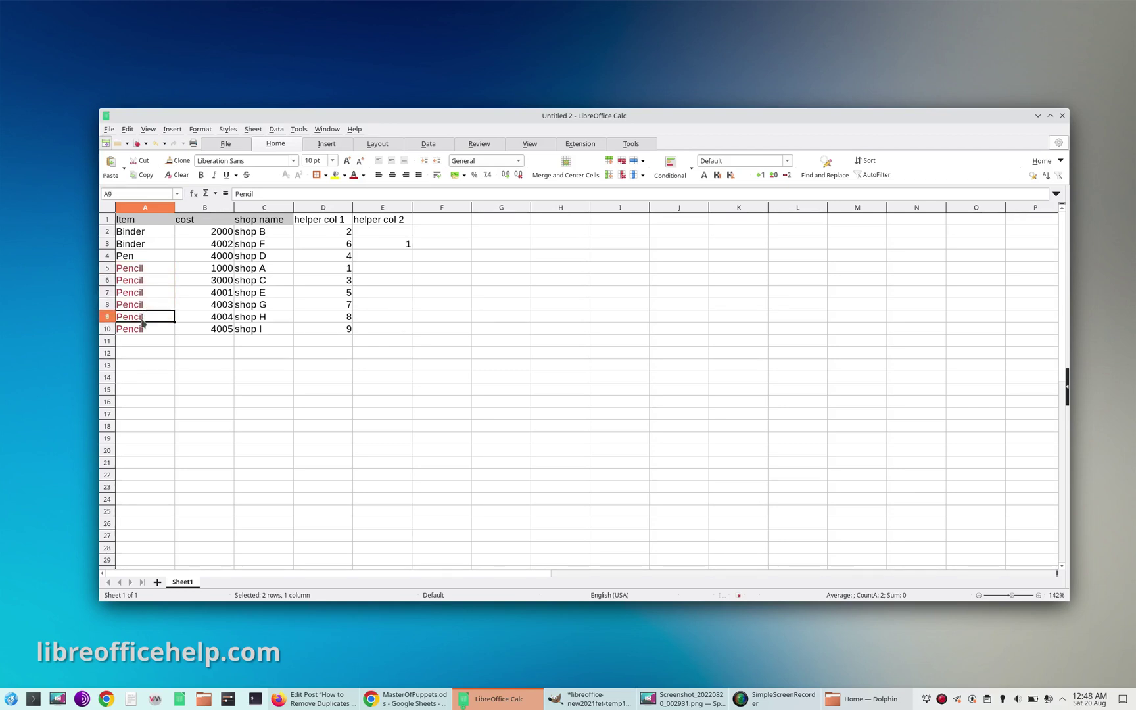
{"action": "left_click", "coordinate": [145, 271]}
{"action": "left_click", "coordinate": [401, 244]}
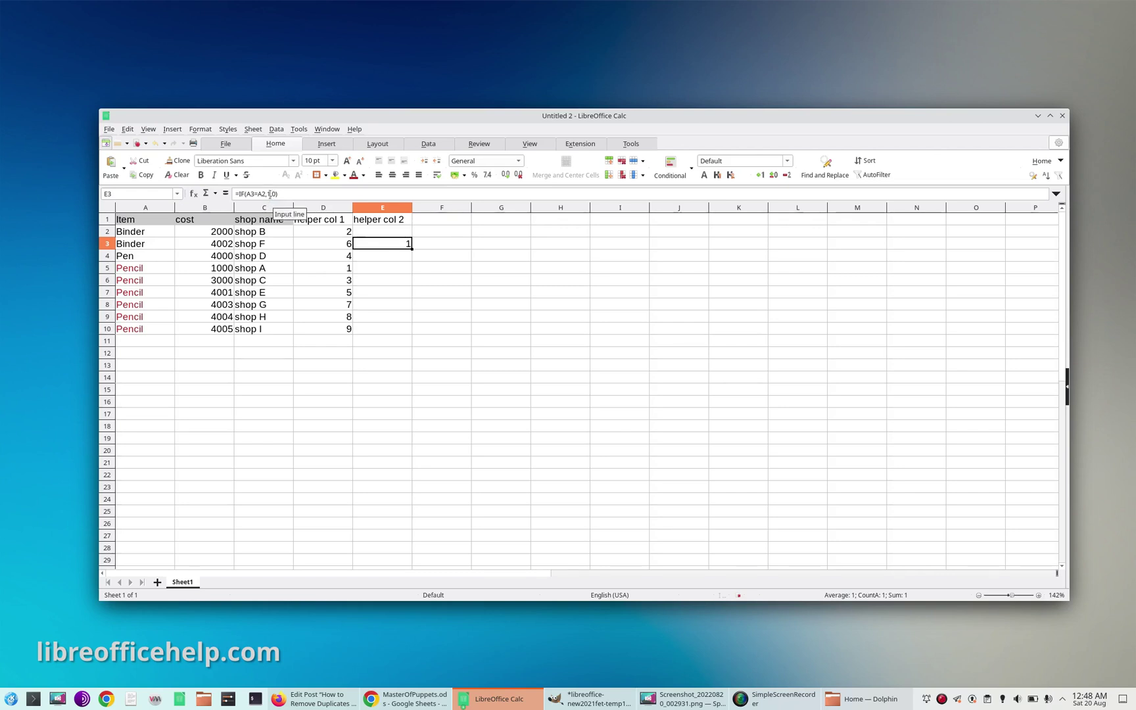
- Copy E3's IF formula down through E10
{"action": "left_click", "coordinate": [389, 235]}
{"action": "left_click", "coordinate": [392, 248]}
{"action": "left_click_drag", "start_coordinate": [412, 248], "coordinate": [412, 335]}
{"action": "left_click", "coordinate": [456, 249]}
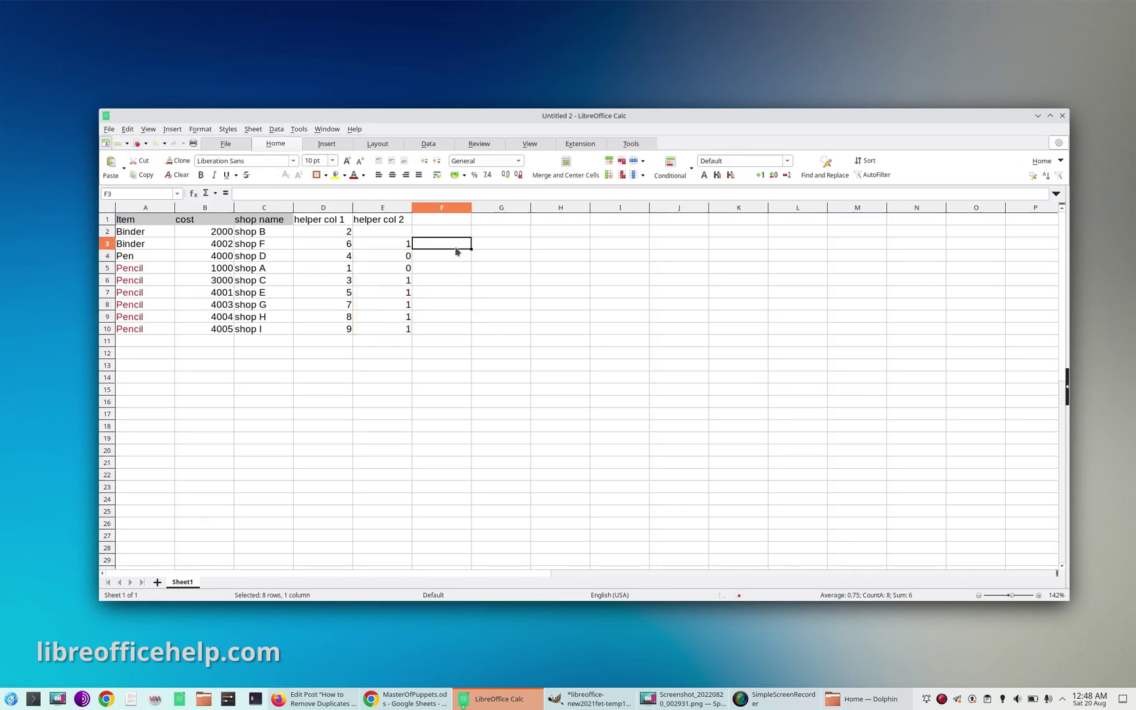
{"action": "left_click", "coordinate": [402, 232]}
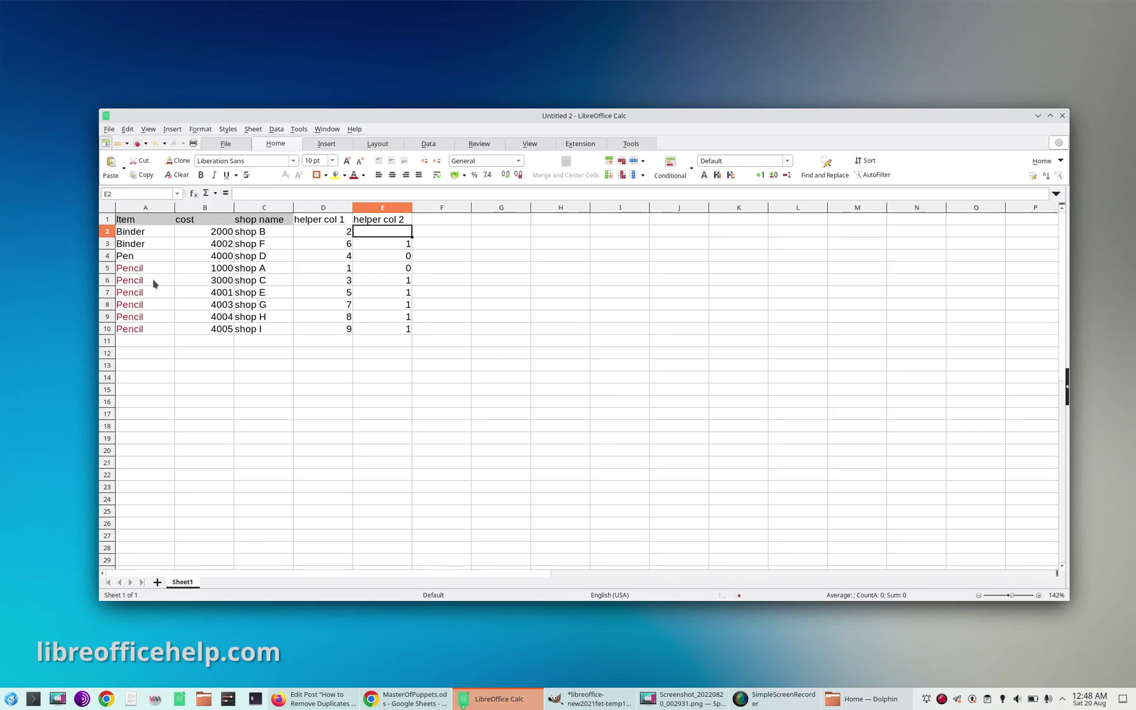
- Check the 1 flags beside the repeated Pencil items in rows 6–10
{"action": "left_click_drag", "start_coordinate": [154, 282], "coordinate": [156, 329]}
{"action": "left_click_drag", "start_coordinate": [380, 282], "coordinate": [387, 328]}
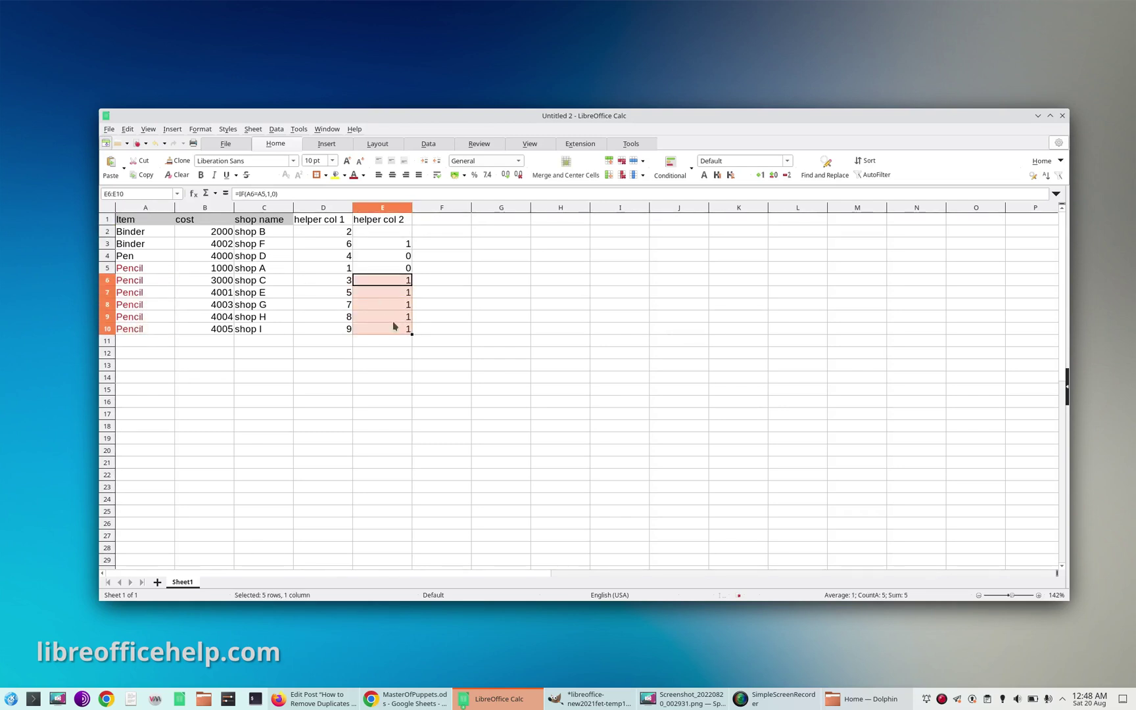
{"action": "left_click_drag", "start_coordinate": [399, 249], "coordinate": [157, 246]}
{"action": "left_click", "coordinate": [395, 249]}
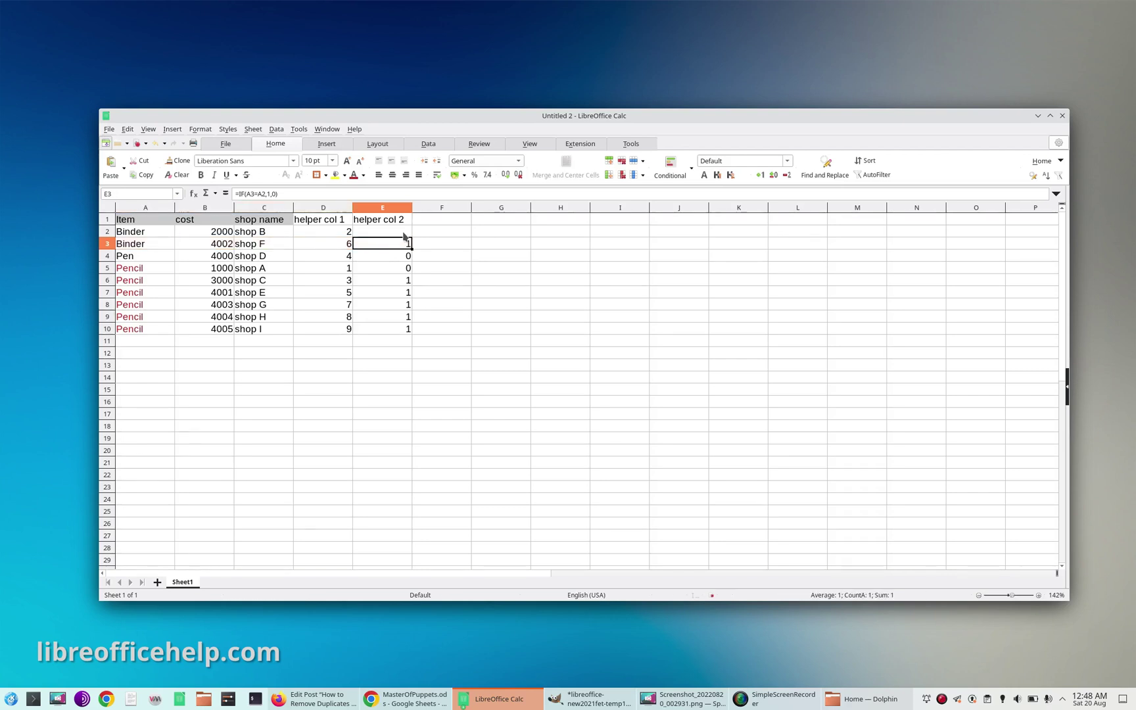
{"action": "left_click", "coordinate": [403, 234]}
{"action": "left_click", "coordinate": [400, 221]}
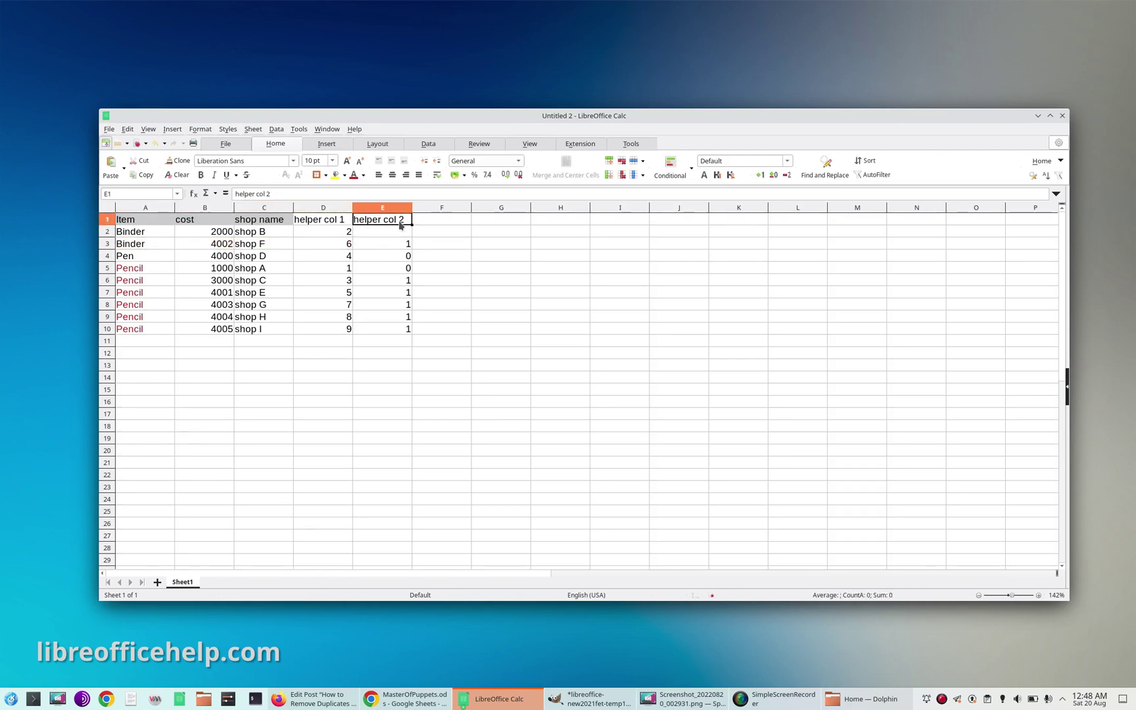
- Turn on AutoFilter and filter helper col 2 to show only the value 1
{"action": "left_click", "coordinate": [277, 129]}
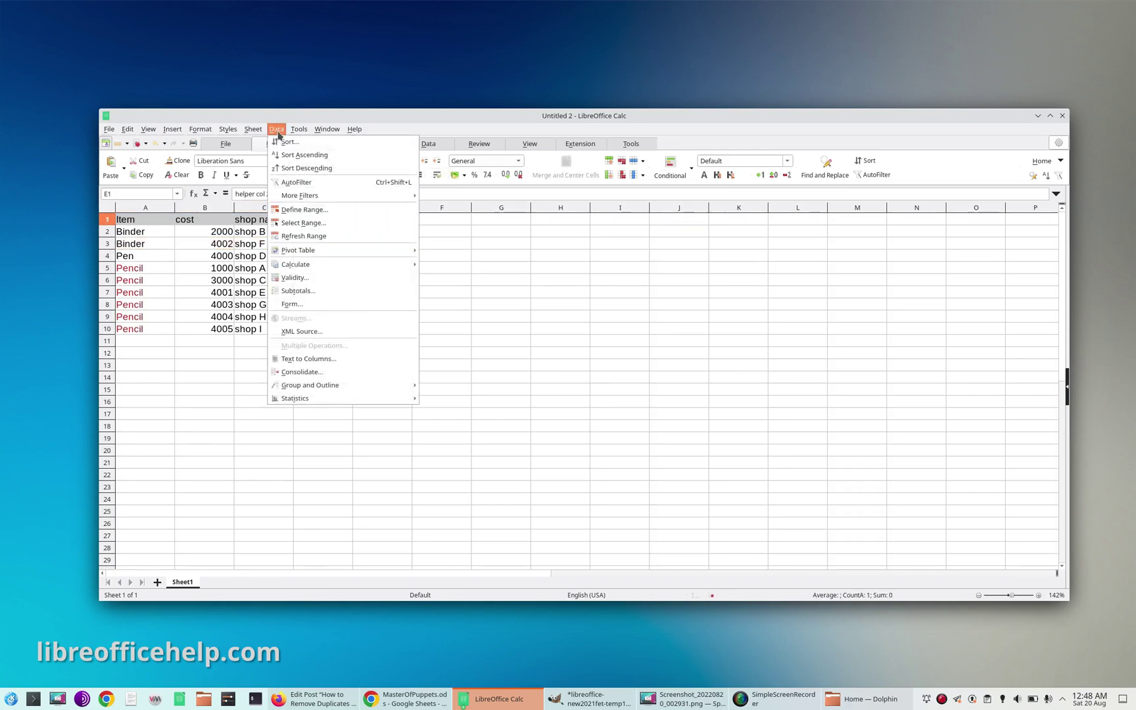
{"action": "left_click", "coordinate": [295, 183]}
{"action": "left_click", "coordinate": [407, 221]}
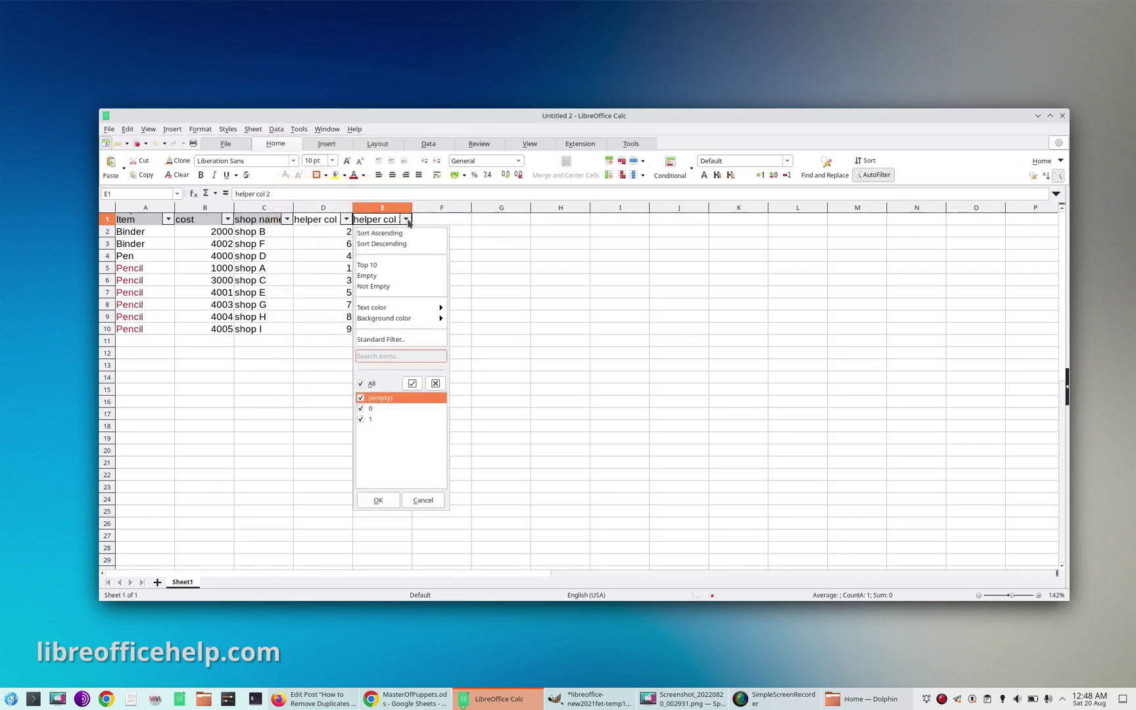
{"action": "left_click", "coordinate": [361, 384]}
{"action": "left_click", "coordinate": [361, 418]}
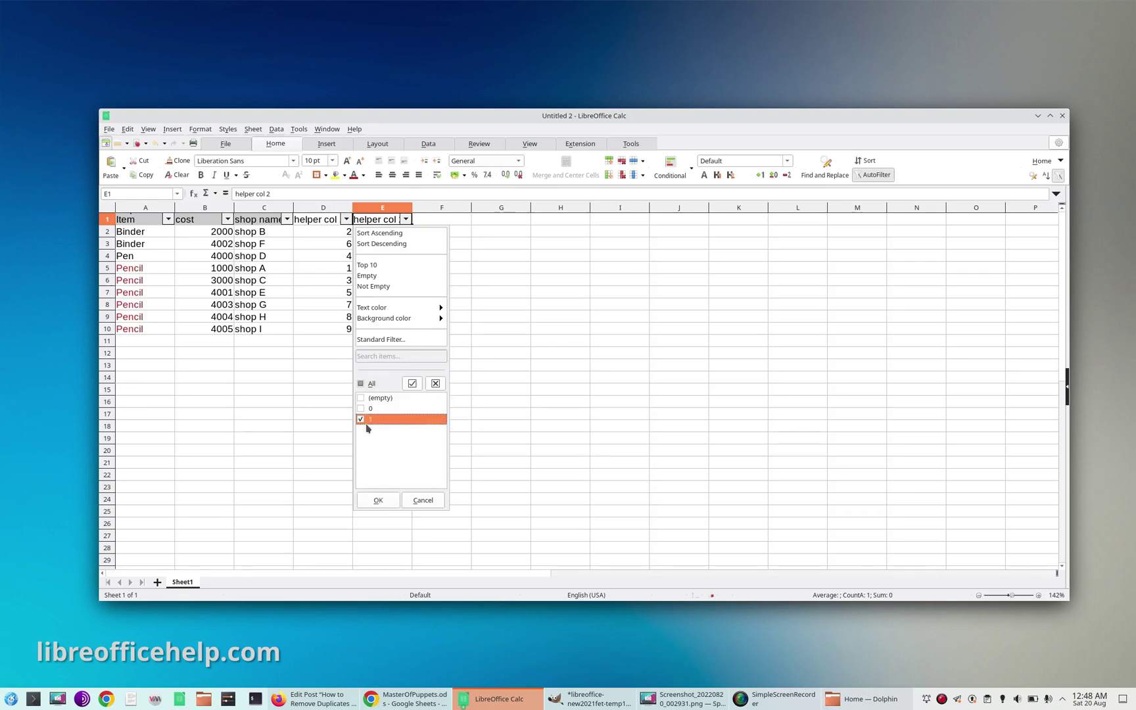
{"action": "left_click", "coordinate": [384, 503]}
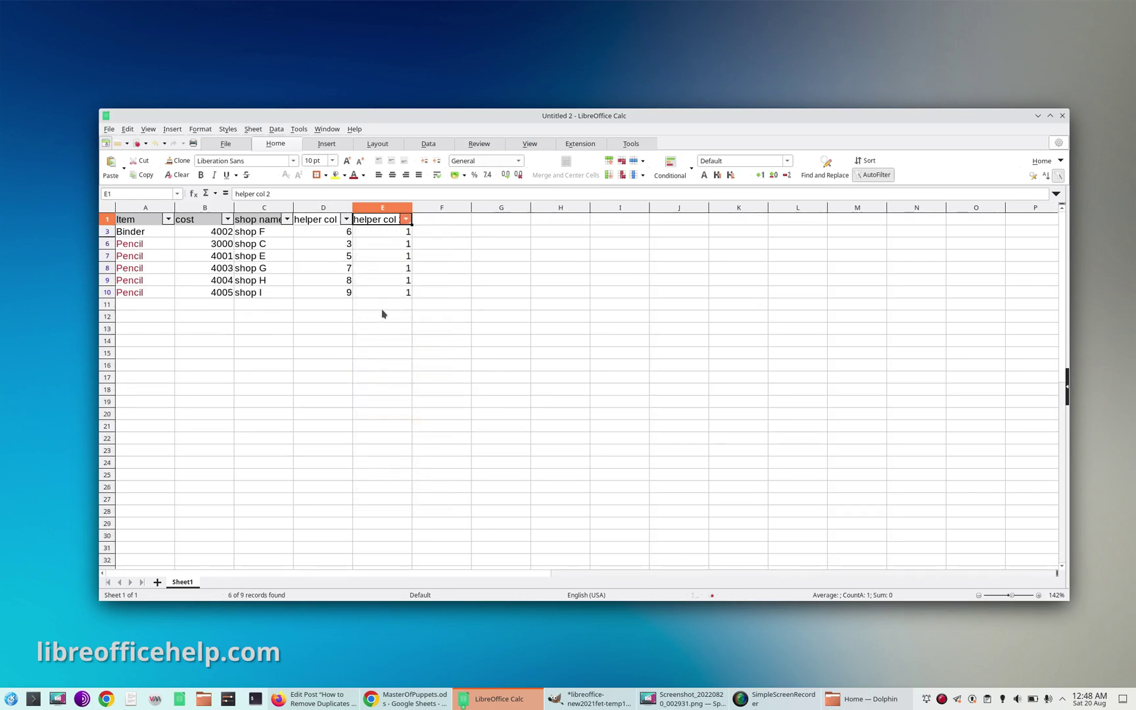
- Delete the six filtered duplicate rows and return to cell A1
{"action": "left_click", "coordinate": [107, 232]}
{"action": "left_click_drag", "start_coordinate": [107, 234], "coordinate": [107, 294]}
{"action": "right_click", "coordinate": [108, 294]}
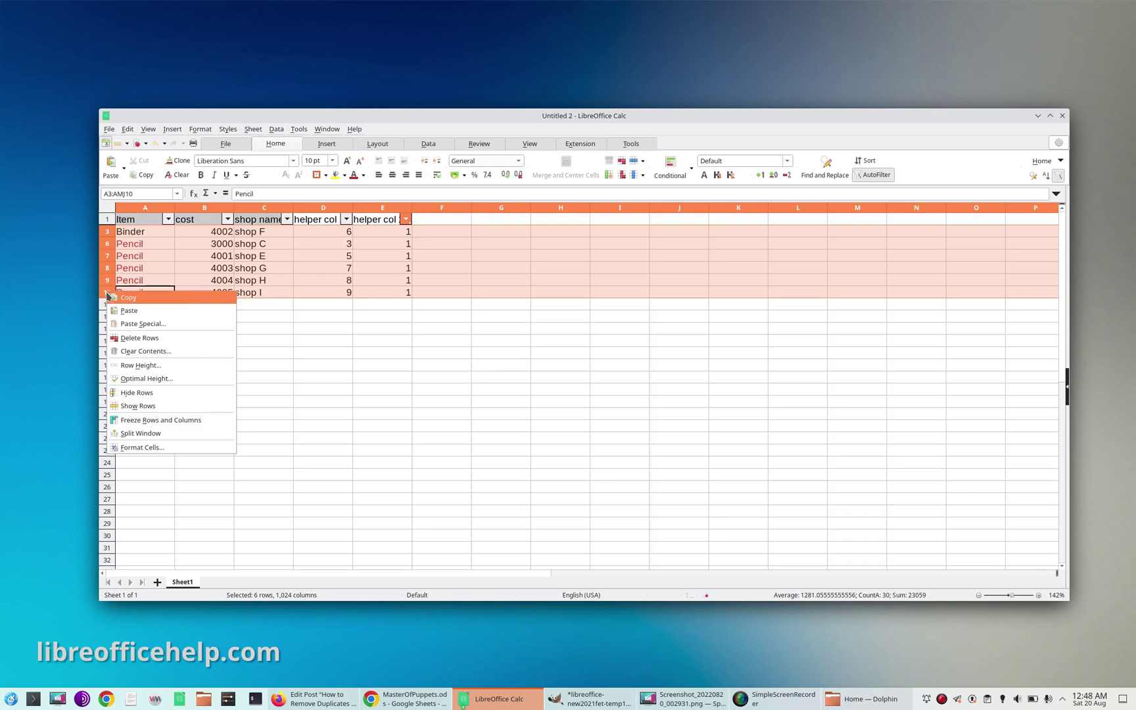
{"action": "left_click", "coordinate": [176, 342]}
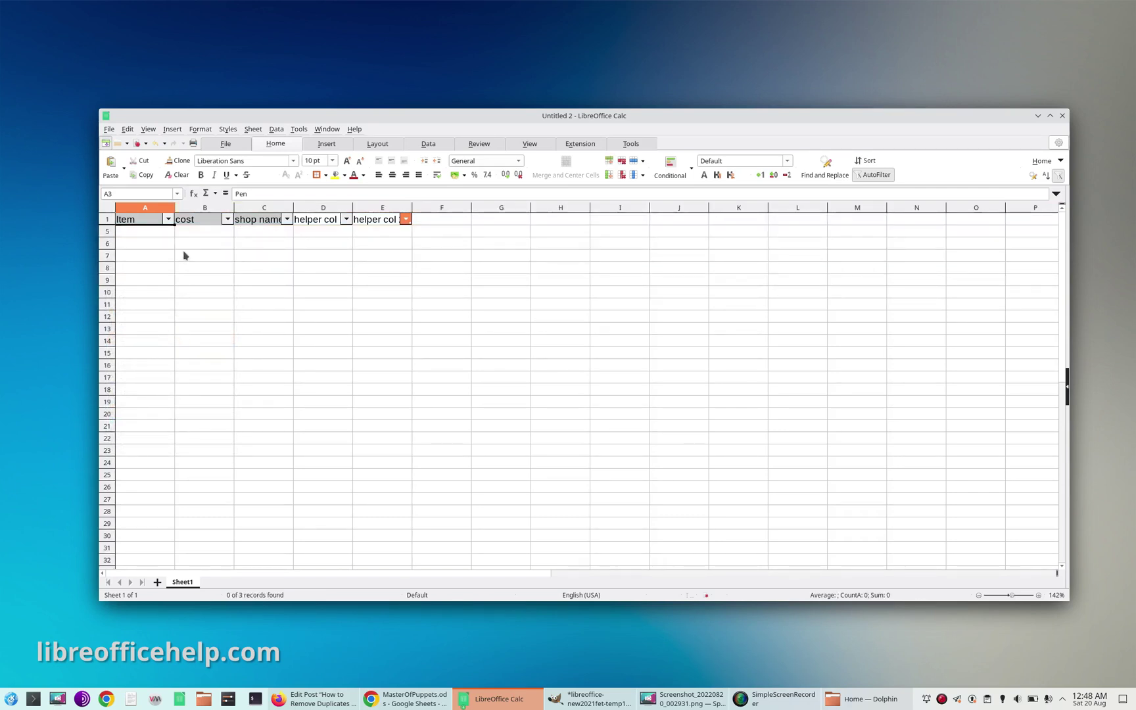
{"action": "left_click", "coordinate": [152, 223]}
- Reset the helper col 2 filter to All so every remaining row shows
{"action": "left_click", "coordinate": [406, 221]}
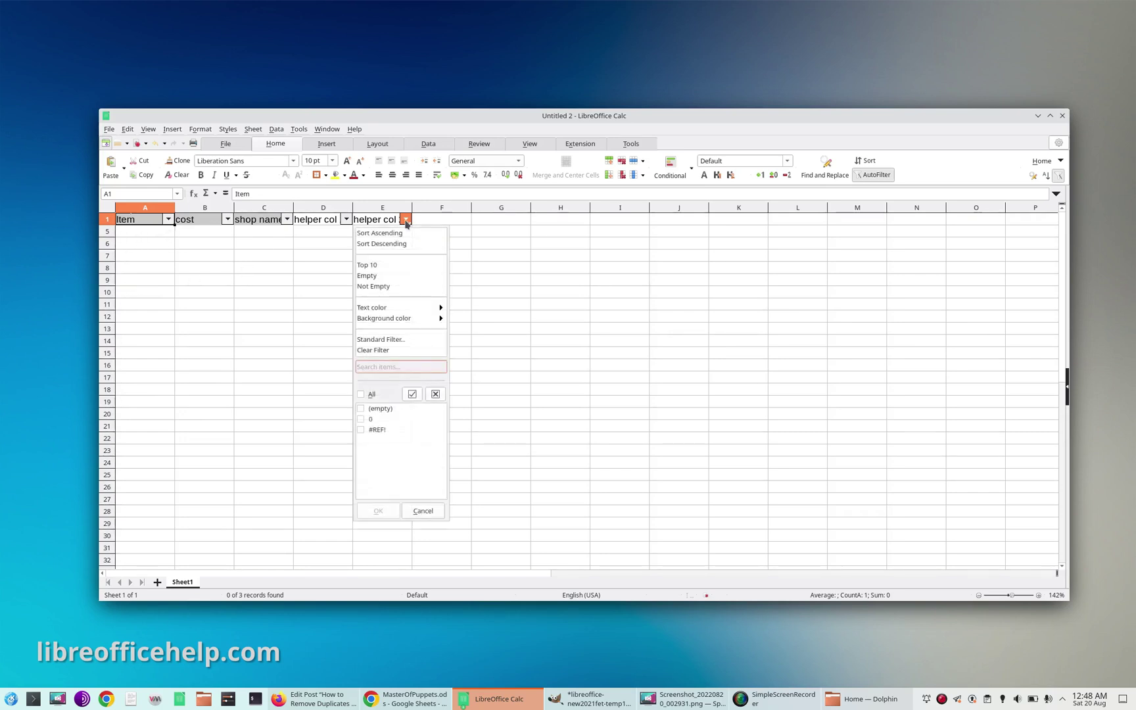
{"action": "left_click", "coordinate": [360, 394]}
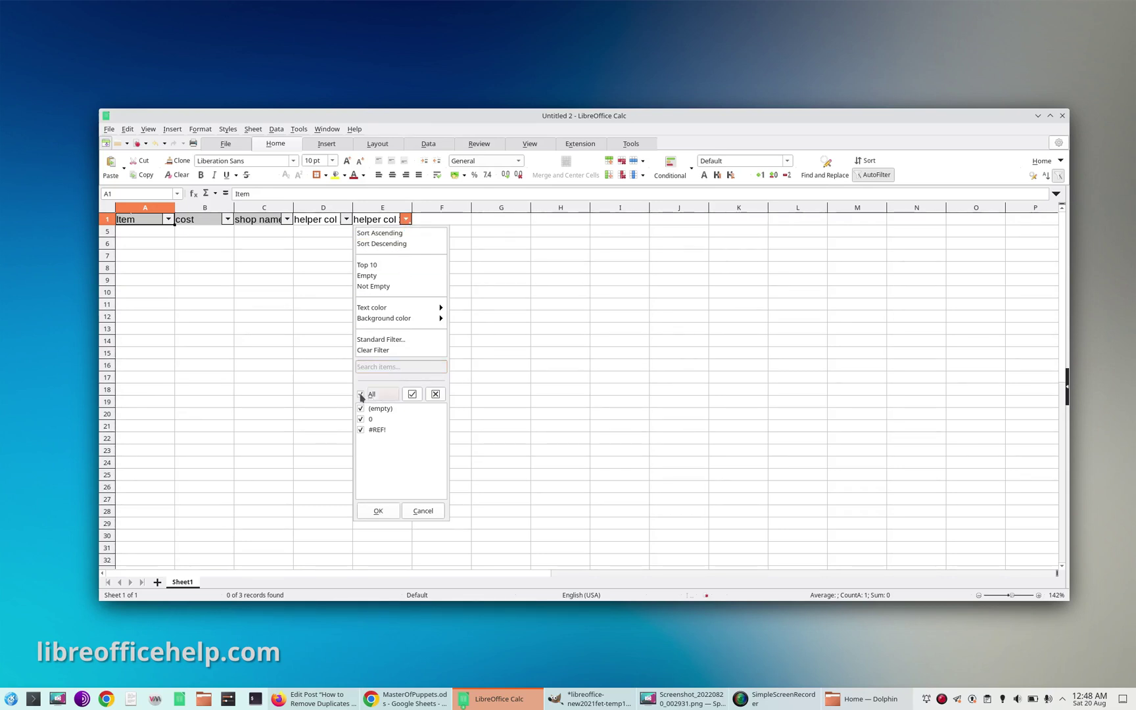
{"action": "left_click", "coordinate": [393, 511]}
{"action": "left_click_drag", "start_coordinate": [403, 304], "coordinate": [403, 314]}
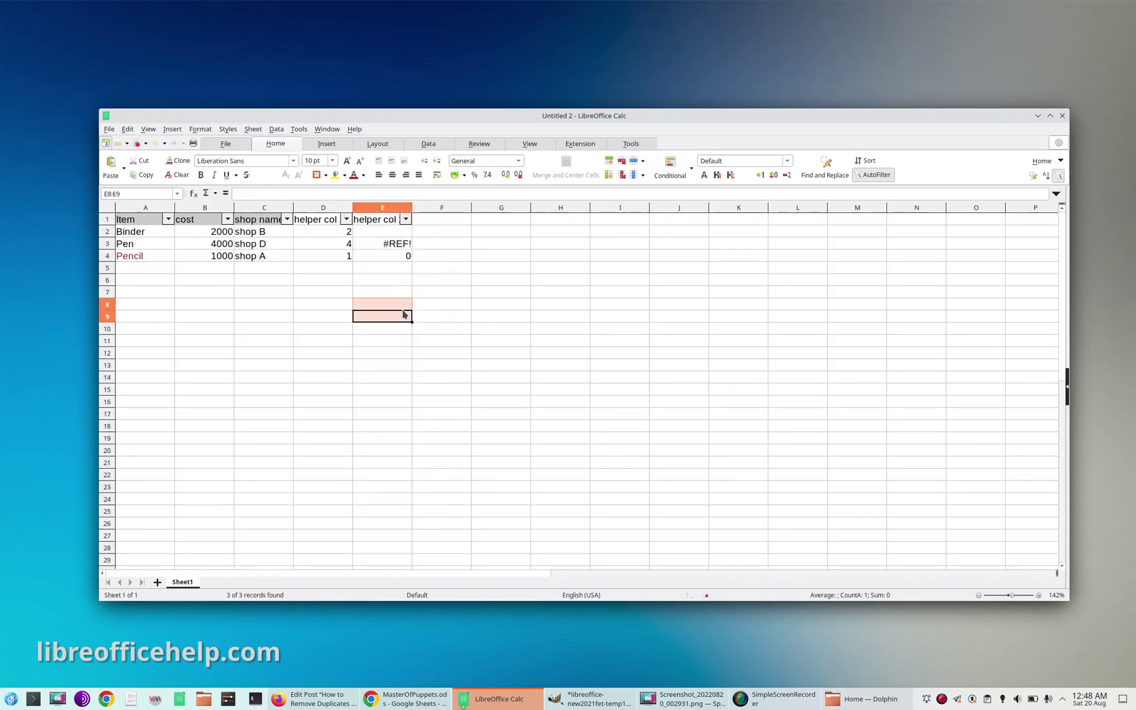
{"action": "left_click", "coordinate": [369, 282]}
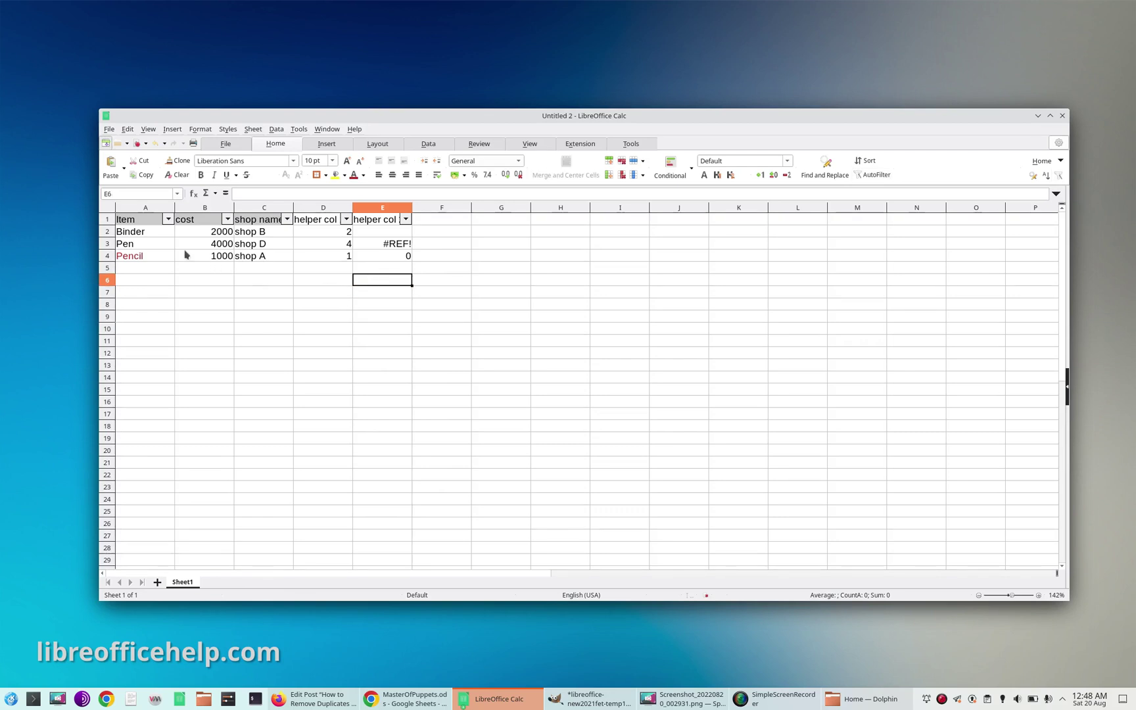
- Check the remaining Binder, Pen and Pencil rows and their helper col 1 values
{"action": "left_click_drag", "start_coordinate": [156, 232], "coordinate": [157, 253]}
{"action": "left_click", "coordinate": [153, 236]}
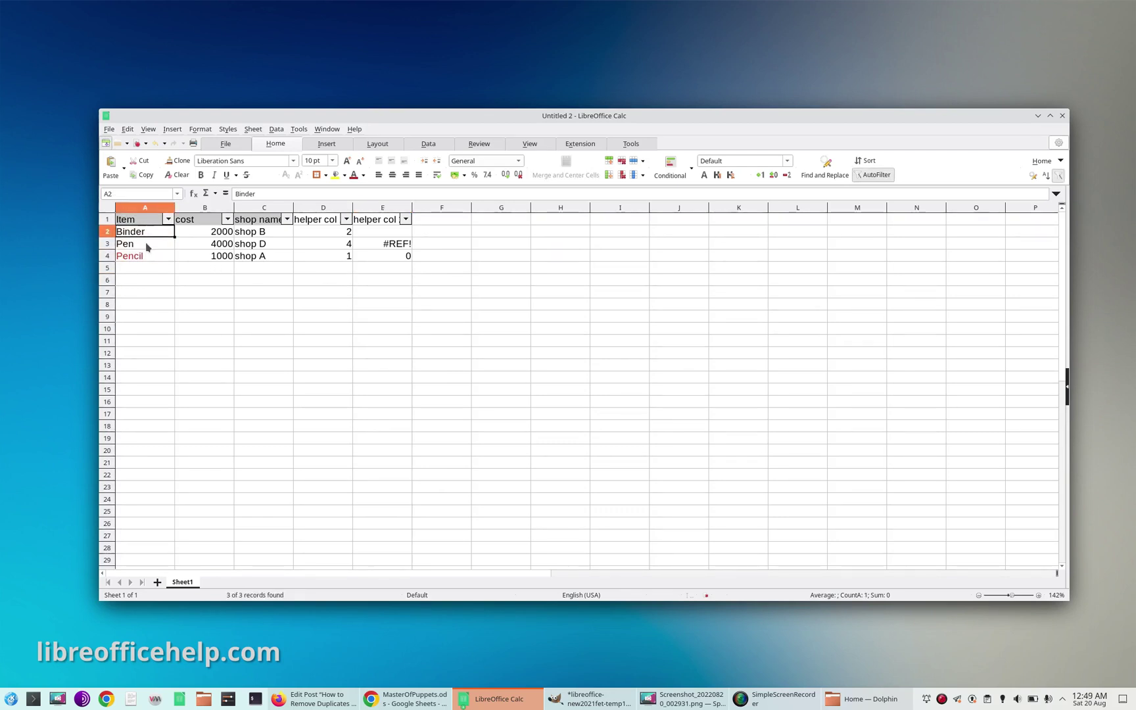
{"action": "left_click", "coordinate": [310, 269]}
{"action": "left_click", "coordinate": [317, 259]}
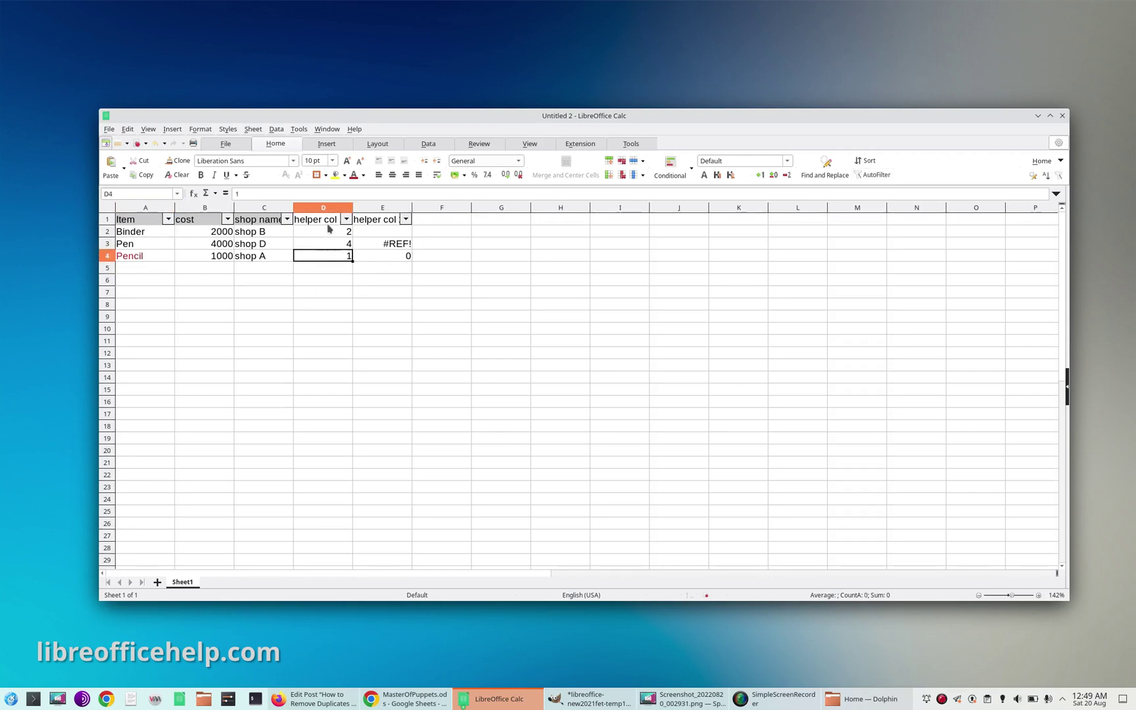
{"action": "left_click_drag", "start_coordinate": [324, 222], "coordinate": [325, 264]}
{"action": "left_click", "coordinate": [329, 245]}
{"action": "left_click", "coordinate": [330, 224]}
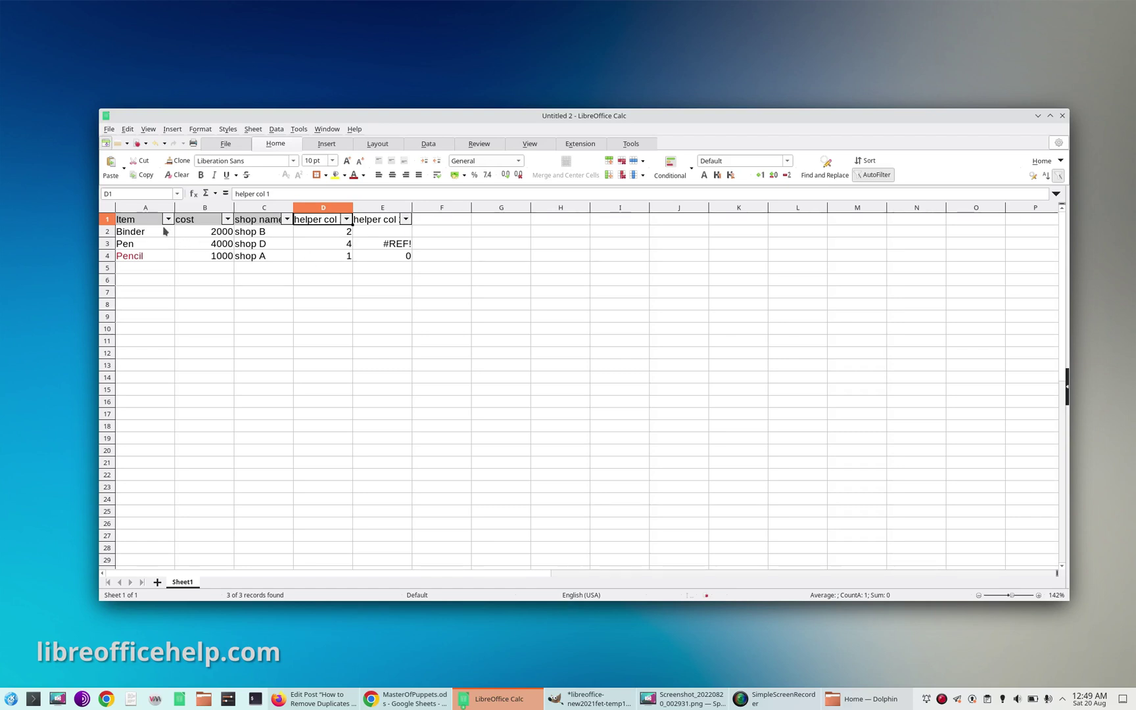
- Sort A1:E4 ascending by helper col 1, restoring Pencil, Binder, Pen order
{"action": "left_click_drag", "start_coordinate": [146, 221], "coordinate": [361, 260]}
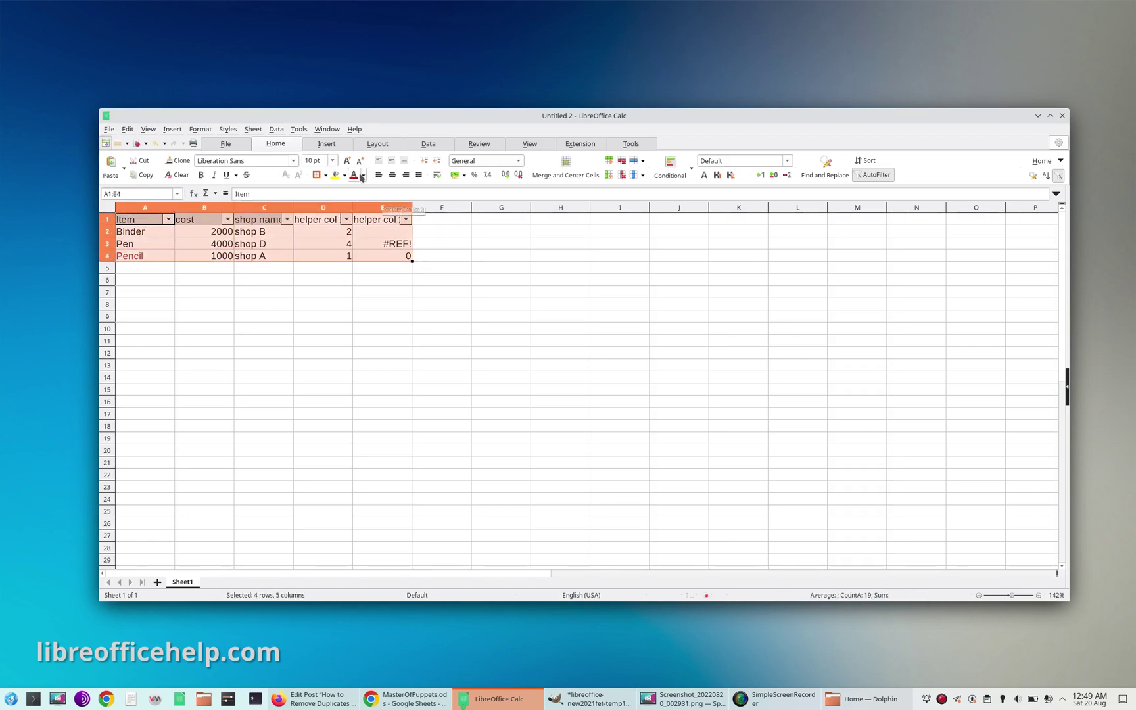
{"action": "left_click", "coordinate": [263, 129]}
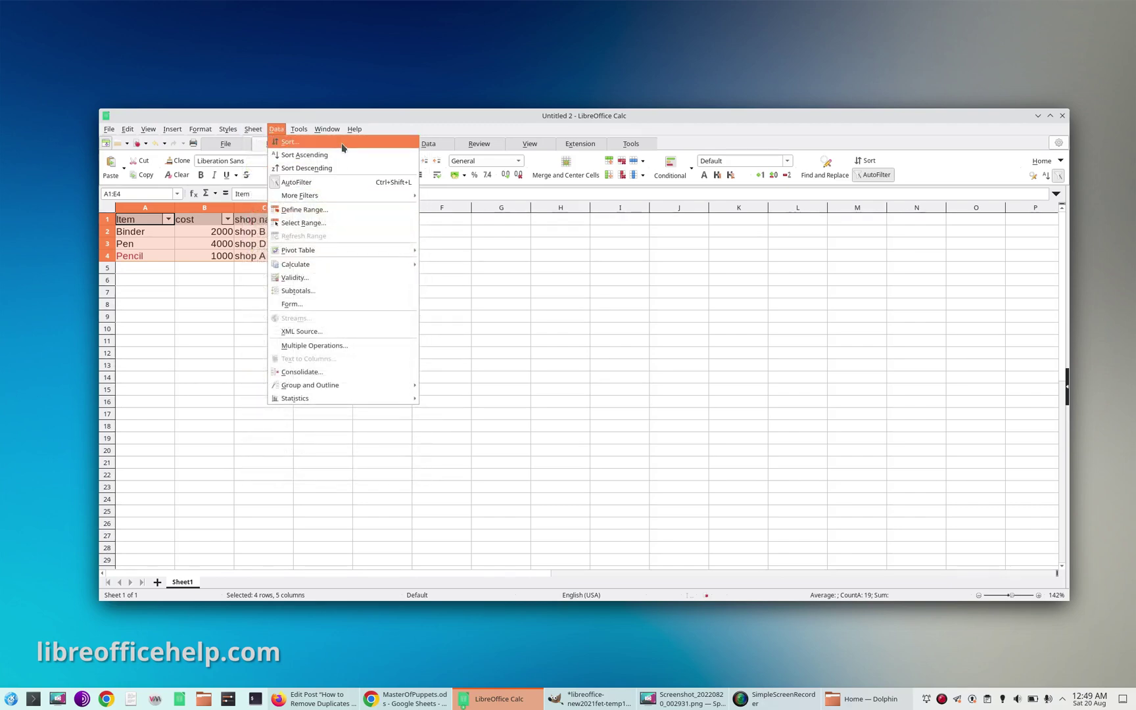
{"action": "left_click", "coordinate": [342, 144]}
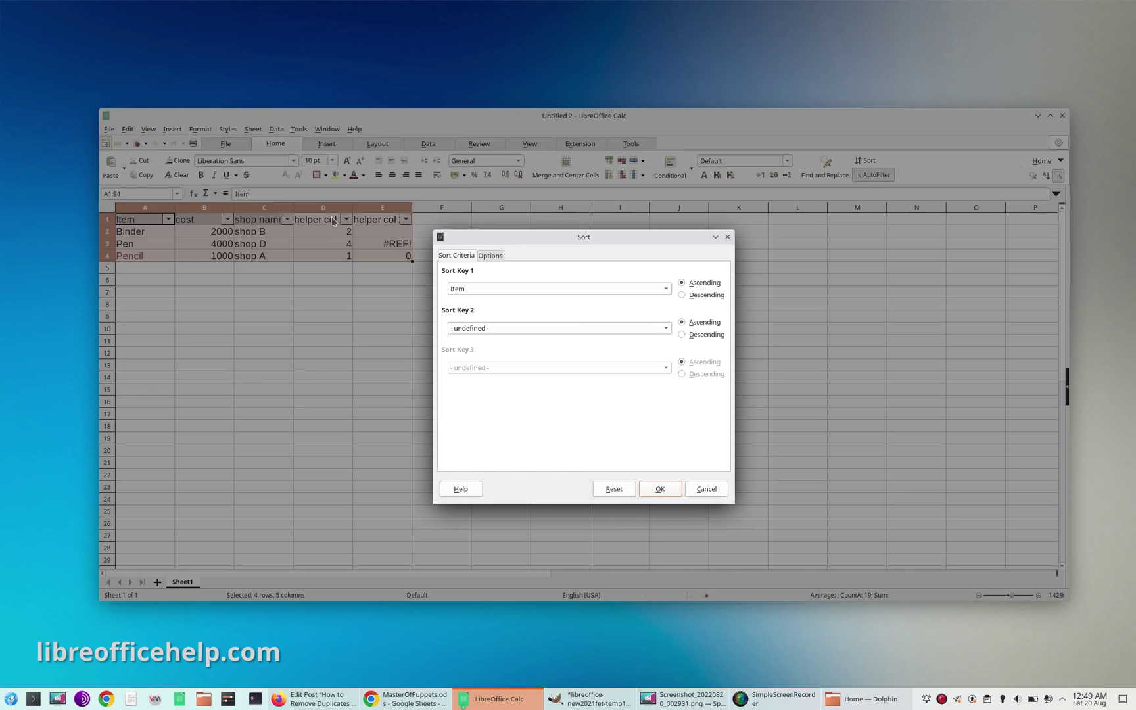
{"action": "left_click", "coordinate": [557, 290]}
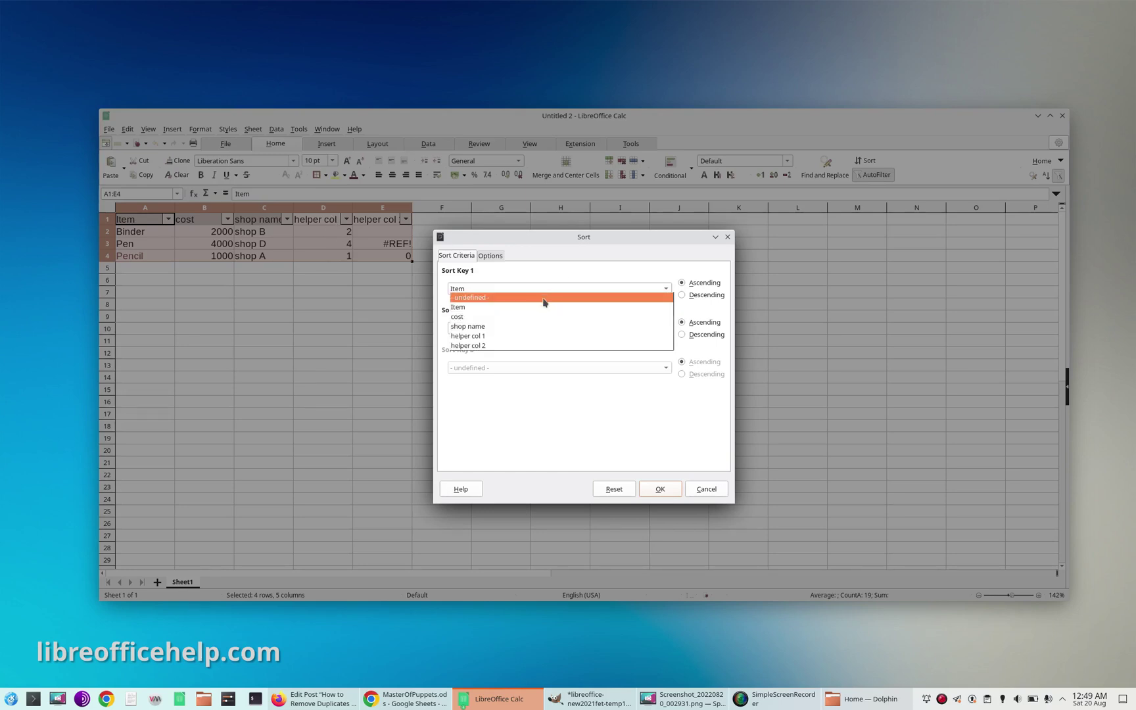
{"action": "left_click", "coordinate": [502, 338]}
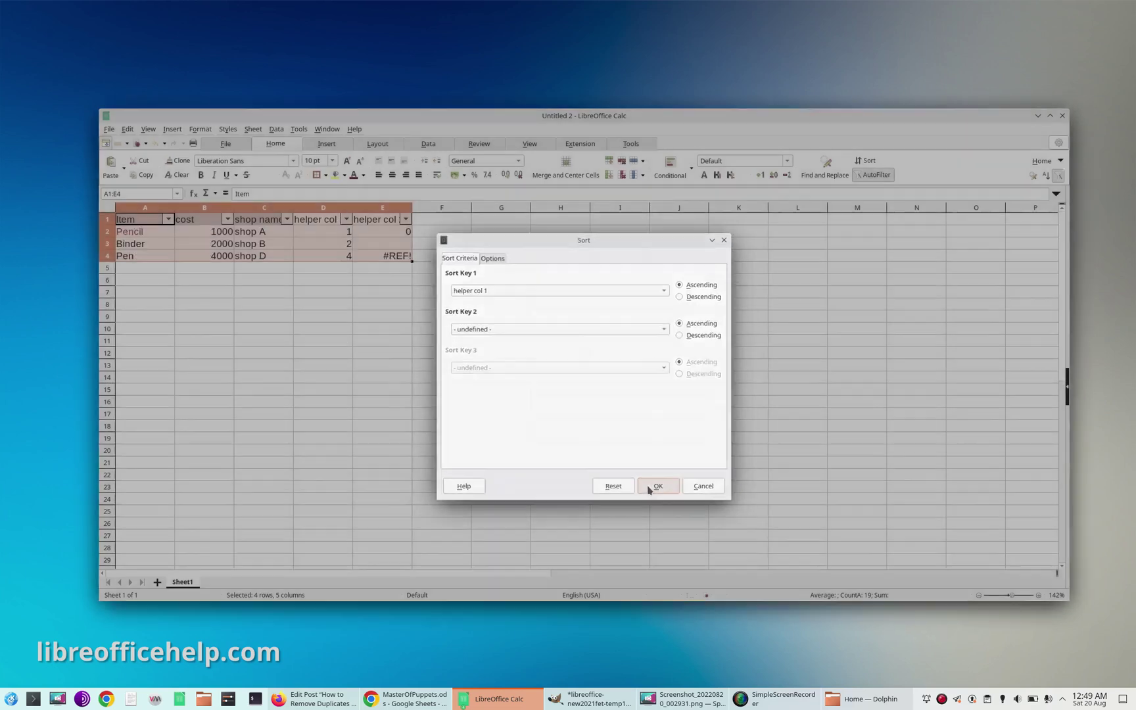
{"action": "left_click", "coordinate": [654, 489]}
{"action": "left_click", "coordinate": [330, 320]}
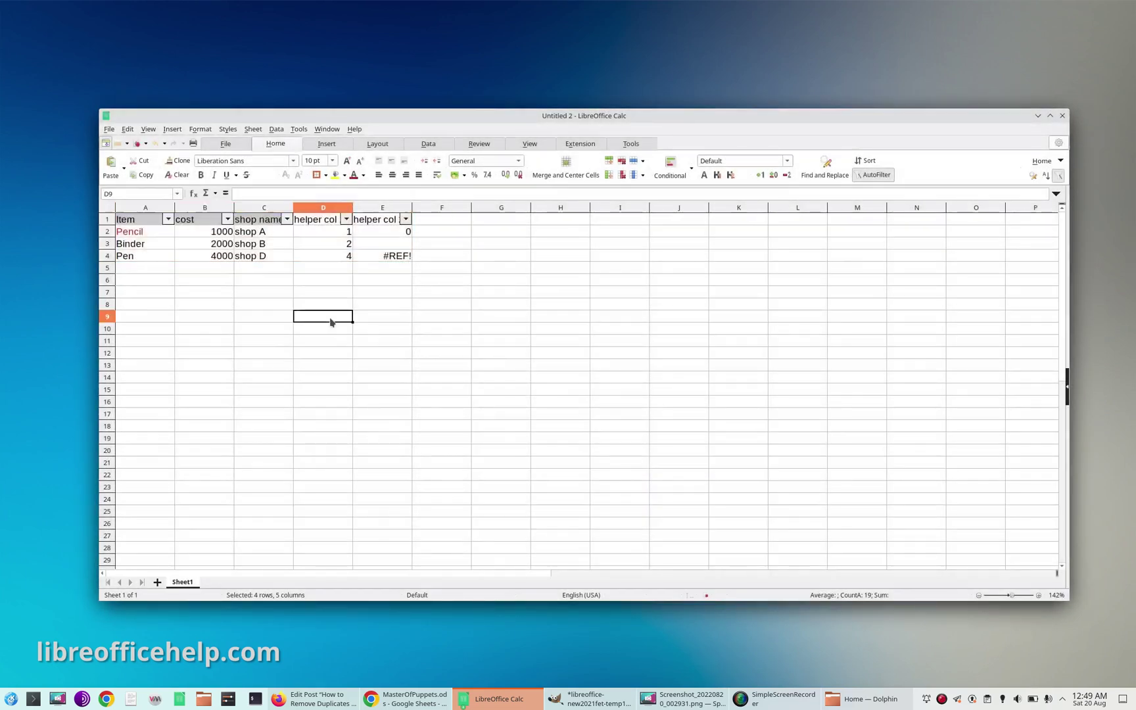
{"action": "left_click", "coordinate": [337, 238]}
- Delete helper columns D and E, then return the cursor to cell A1
{"action": "mouse_move", "coordinate": [151, 235]}
{"action": "left_mouse_down"}
{"action": "mouse_move", "coordinate": [148, 256]}
{"action": "mouse_move", "coordinate": [254, 261]}
{"action": "left_mouse_up"}
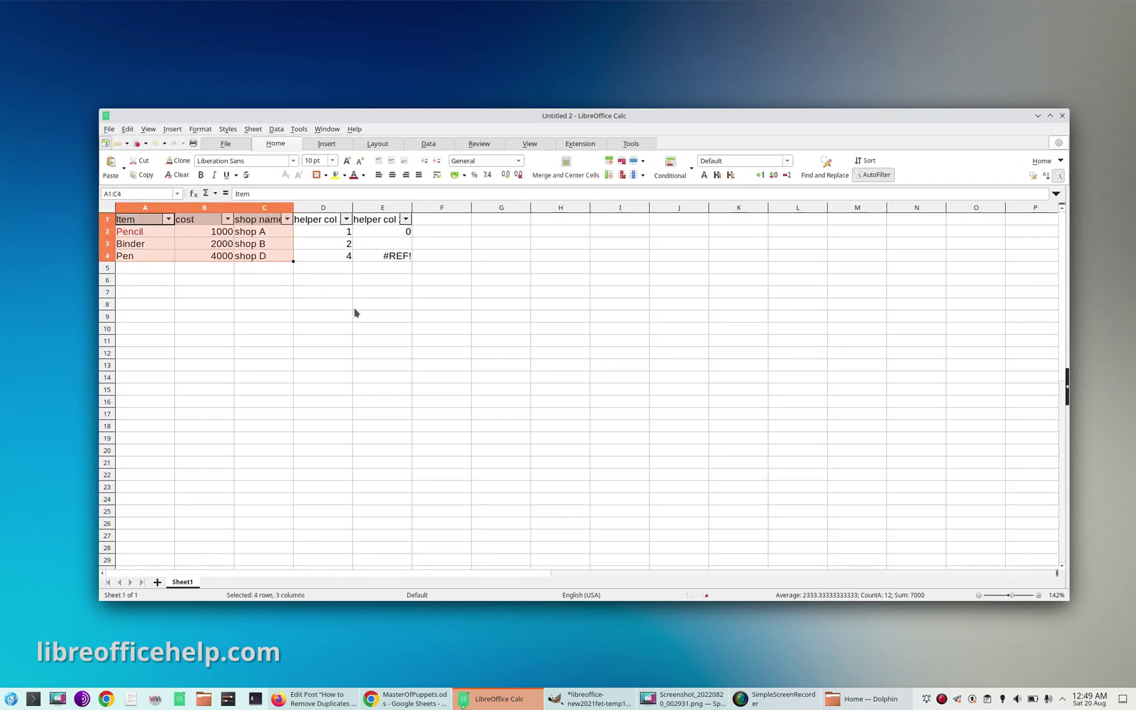
{"action": "left_click", "coordinate": [380, 305]}
{"action": "left_click_drag", "start_coordinate": [323, 208], "coordinate": [379, 209]}
{"action": "right_click", "coordinate": [372, 271]}
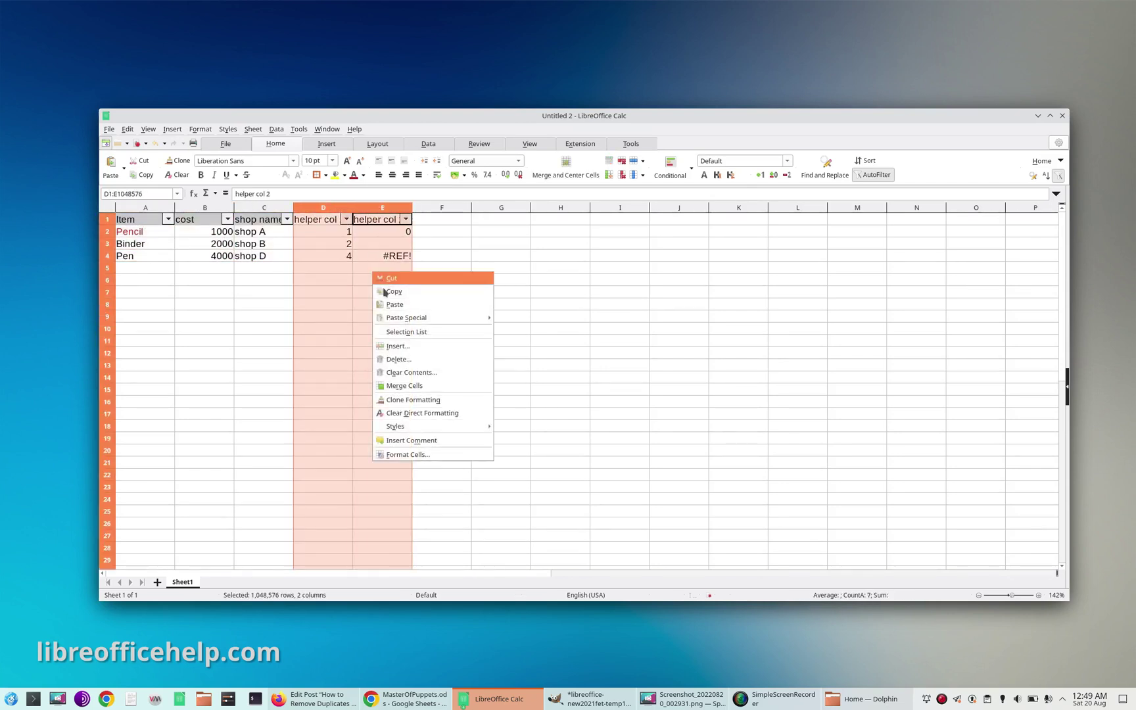
{"action": "left_click", "coordinate": [414, 359]}
{"action": "left_click", "coordinate": [284, 340]}
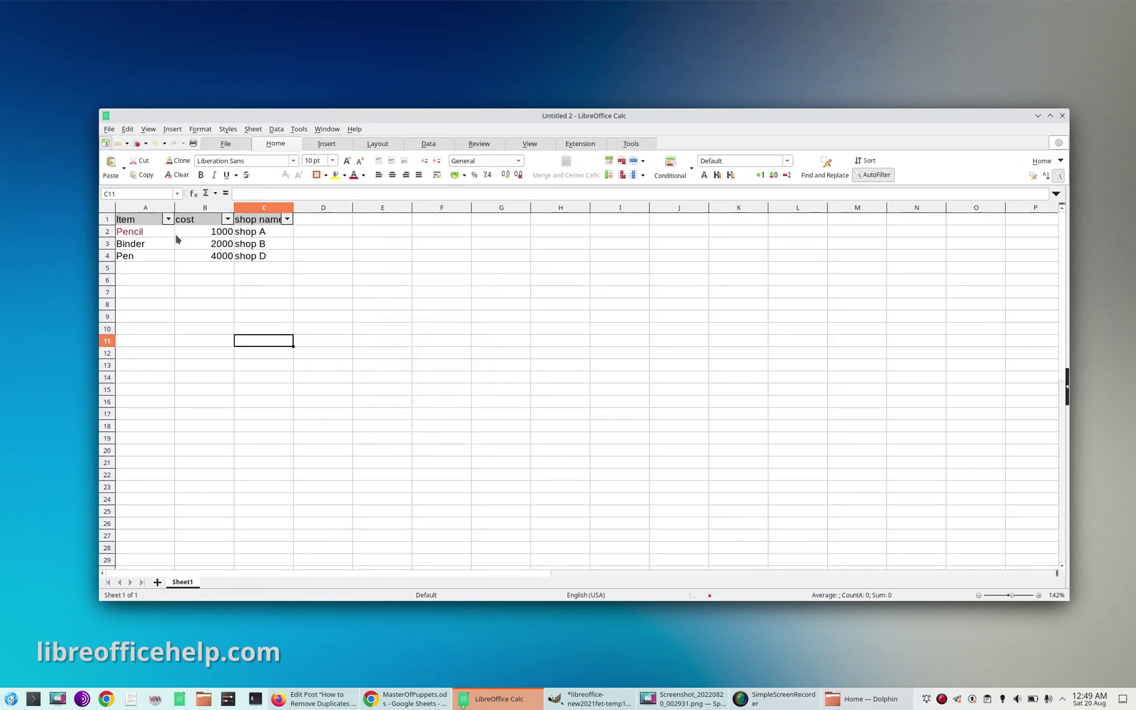
{"action": "left_click", "coordinate": [150, 224]}
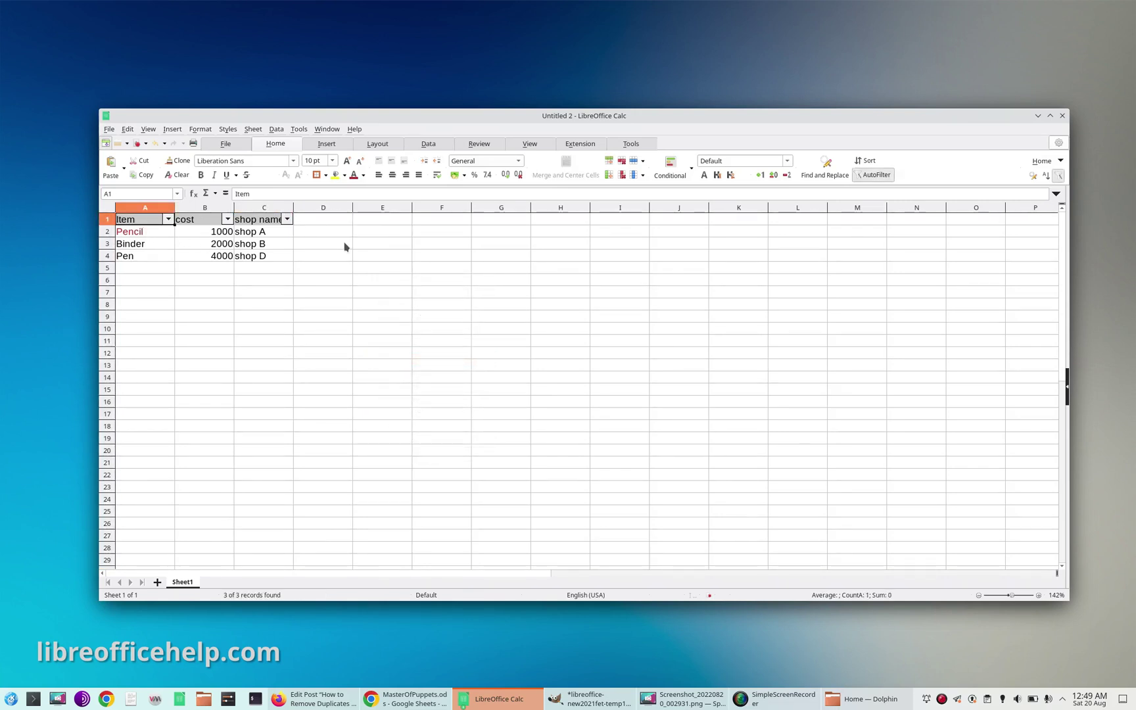